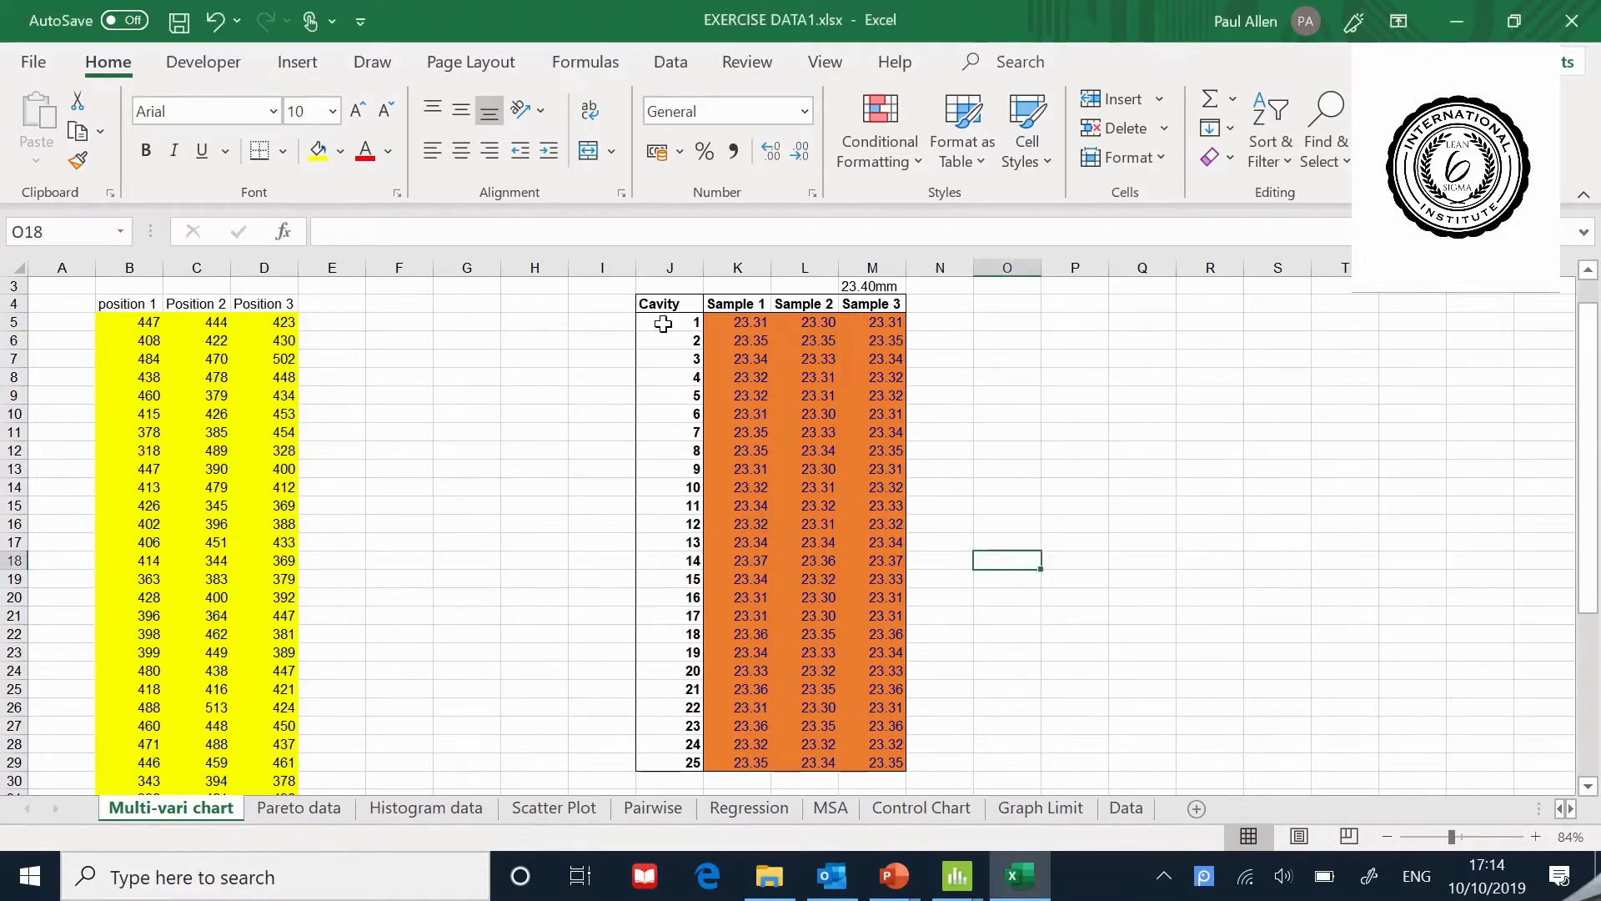
Step: Select the Cavity numbers 1 to 25 and the readings for cavities 1 and 2, then clear the selection
{"action": "left_click_drag", "start_coordinate": [665, 321], "coordinate": [658, 762]}
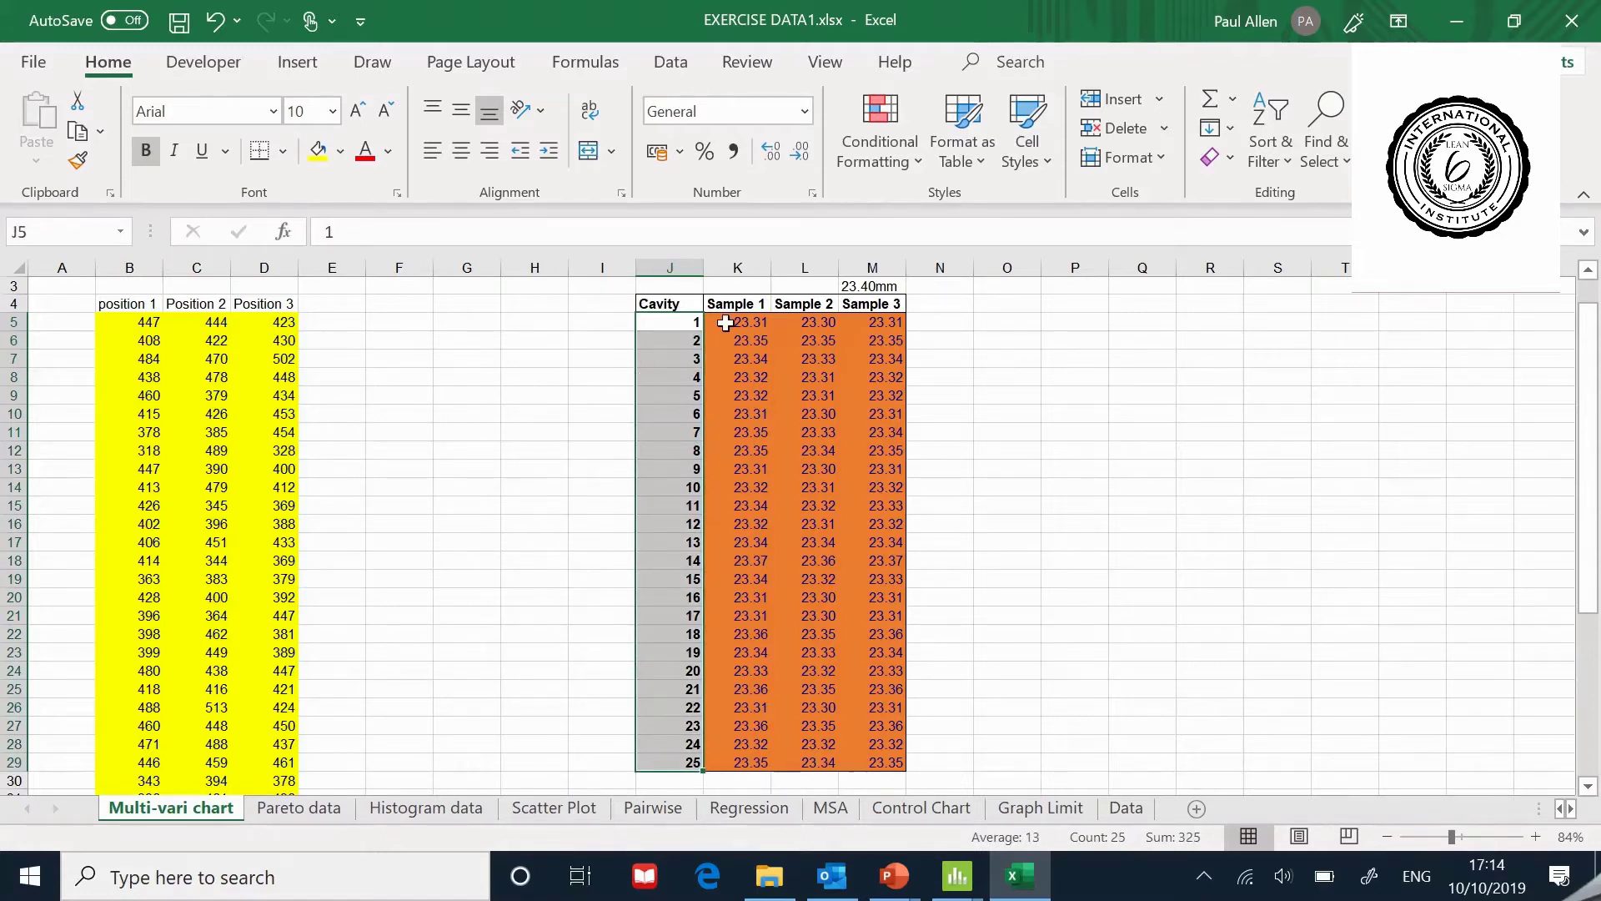
{"action": "left_click_drag", "start_coordinate": [722, 322], "coordinate": [877, 346]}
{"action": "left_click", "coordinate": [755, 341]}
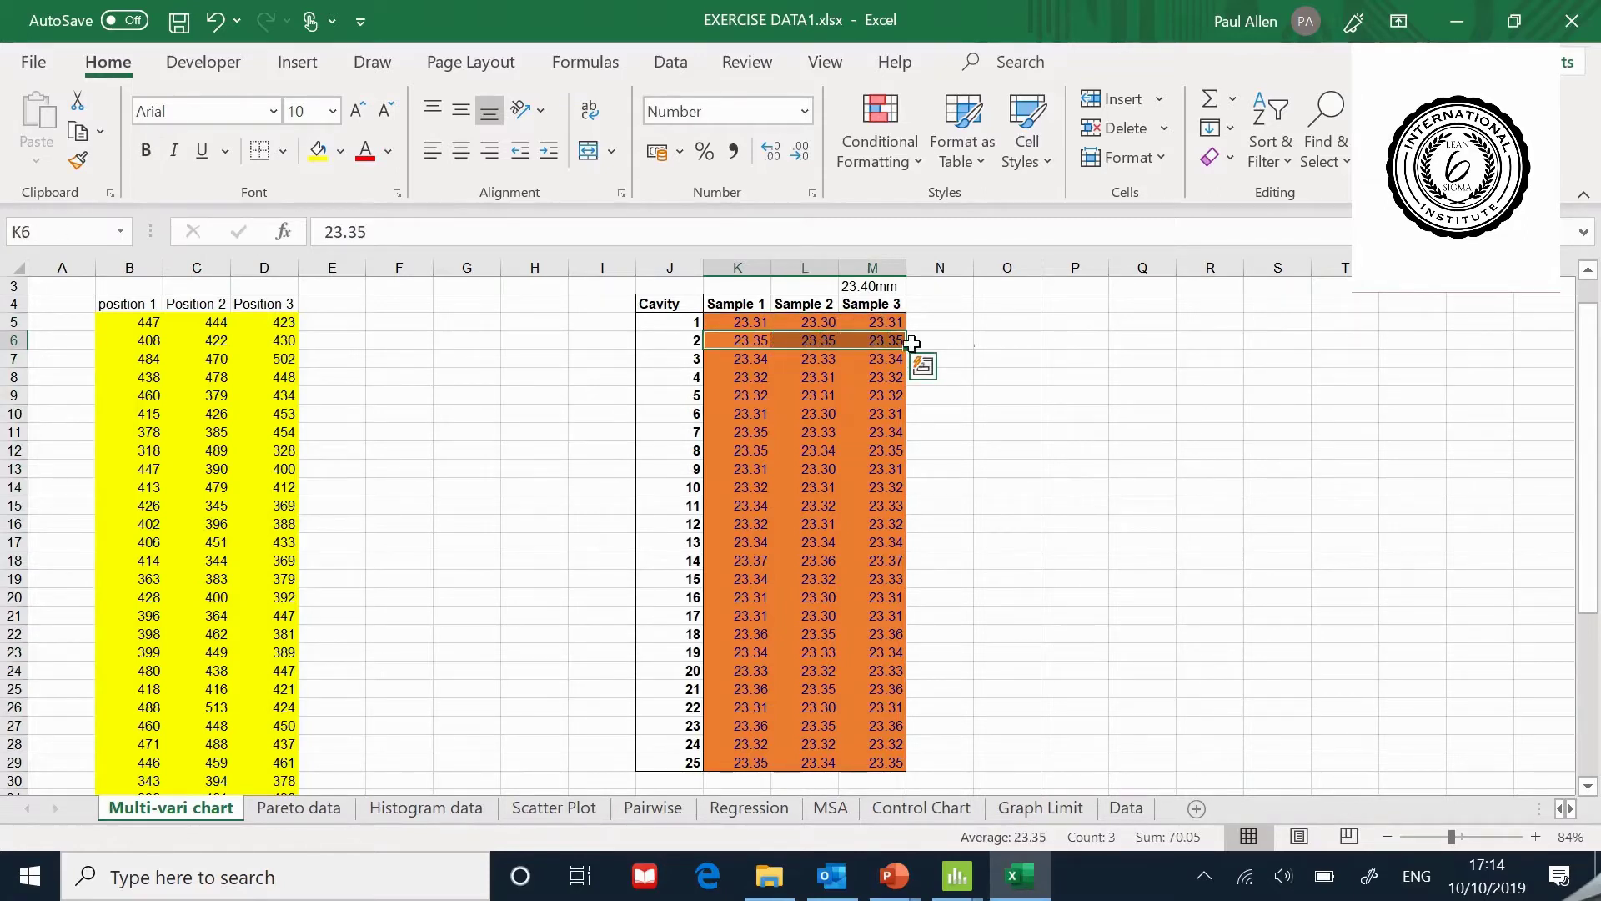
{"action": "left_click", "coordinate": [966, 347]}
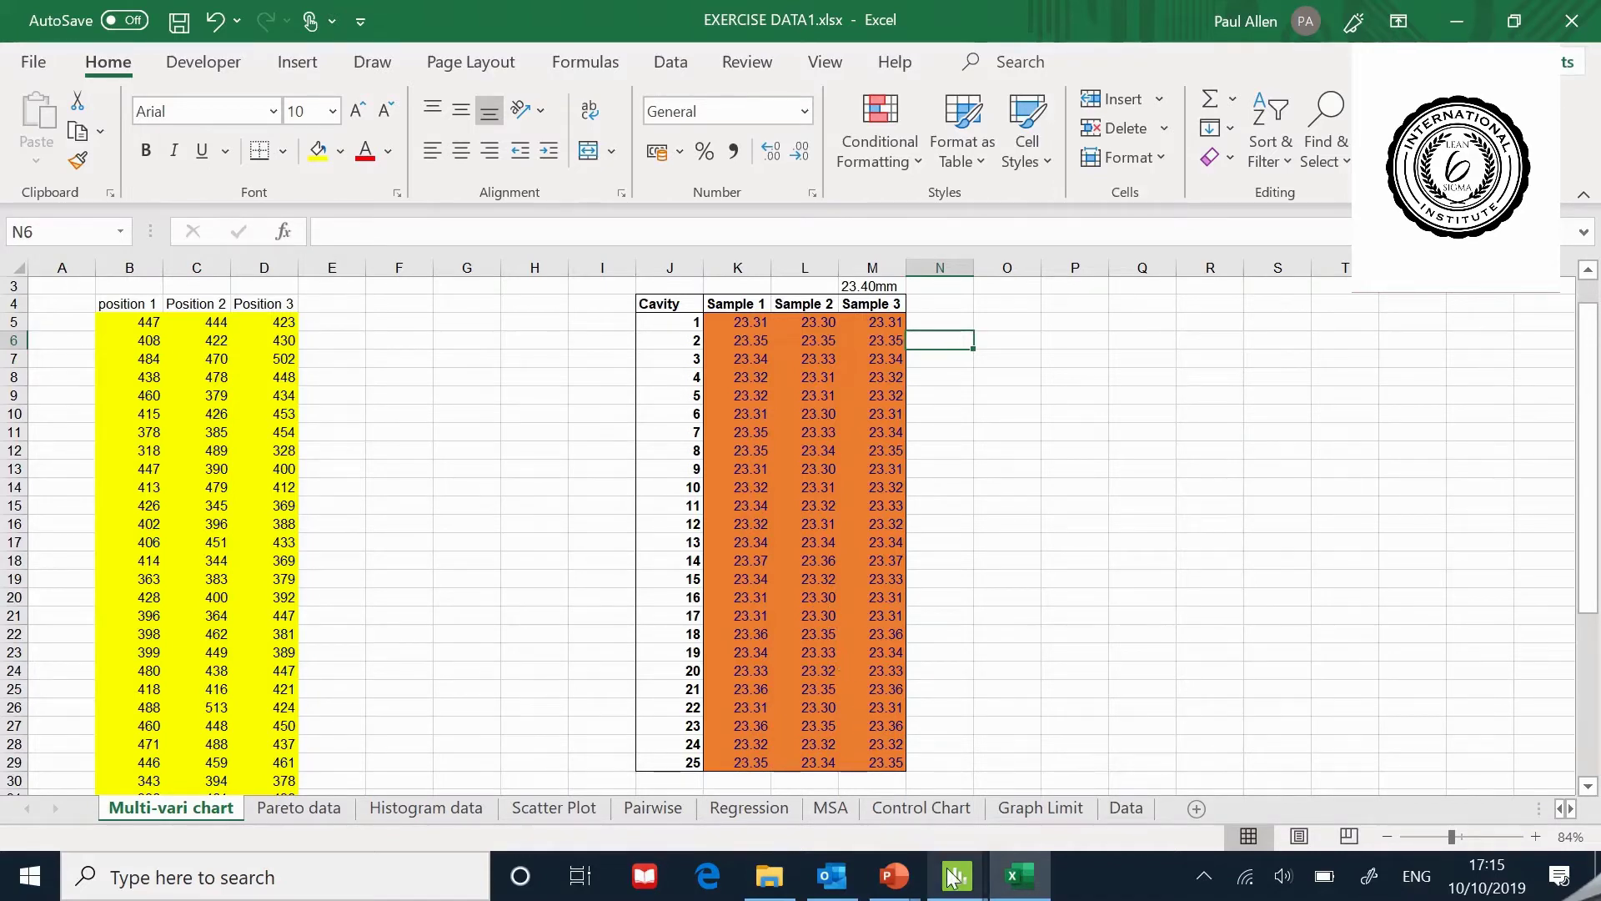
Step: Bring the Minitab worksheet window to the front and enlarge its worksheet area
{"action": "mouse_move", "coordinate": [953, 876]}
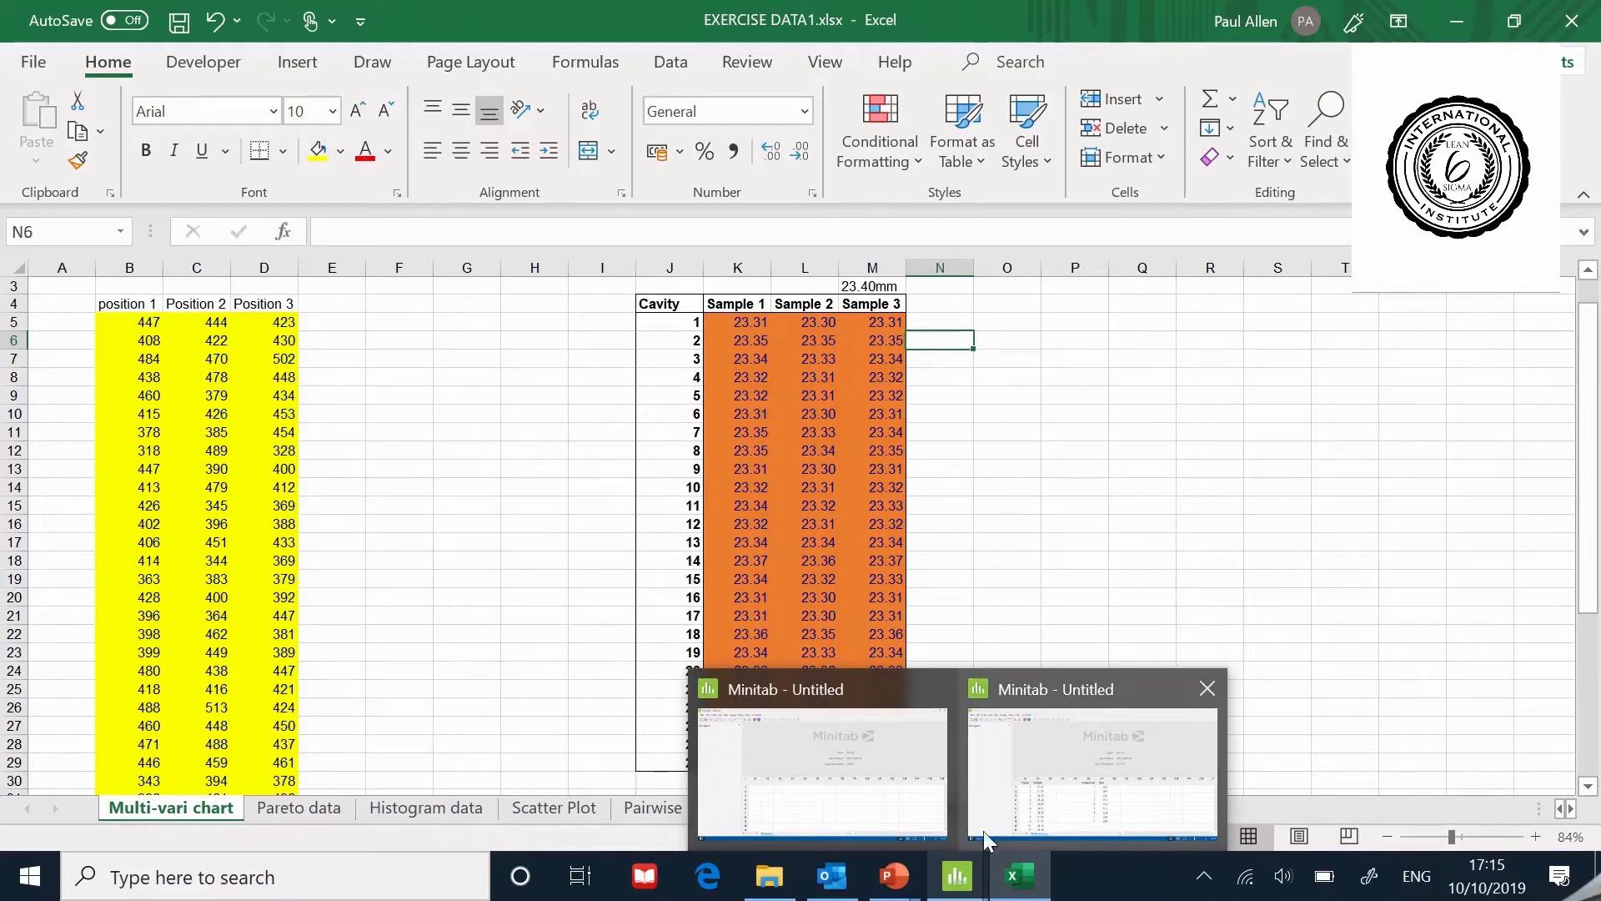
{"action": "left_click", "coordinate": [1032, 788]}
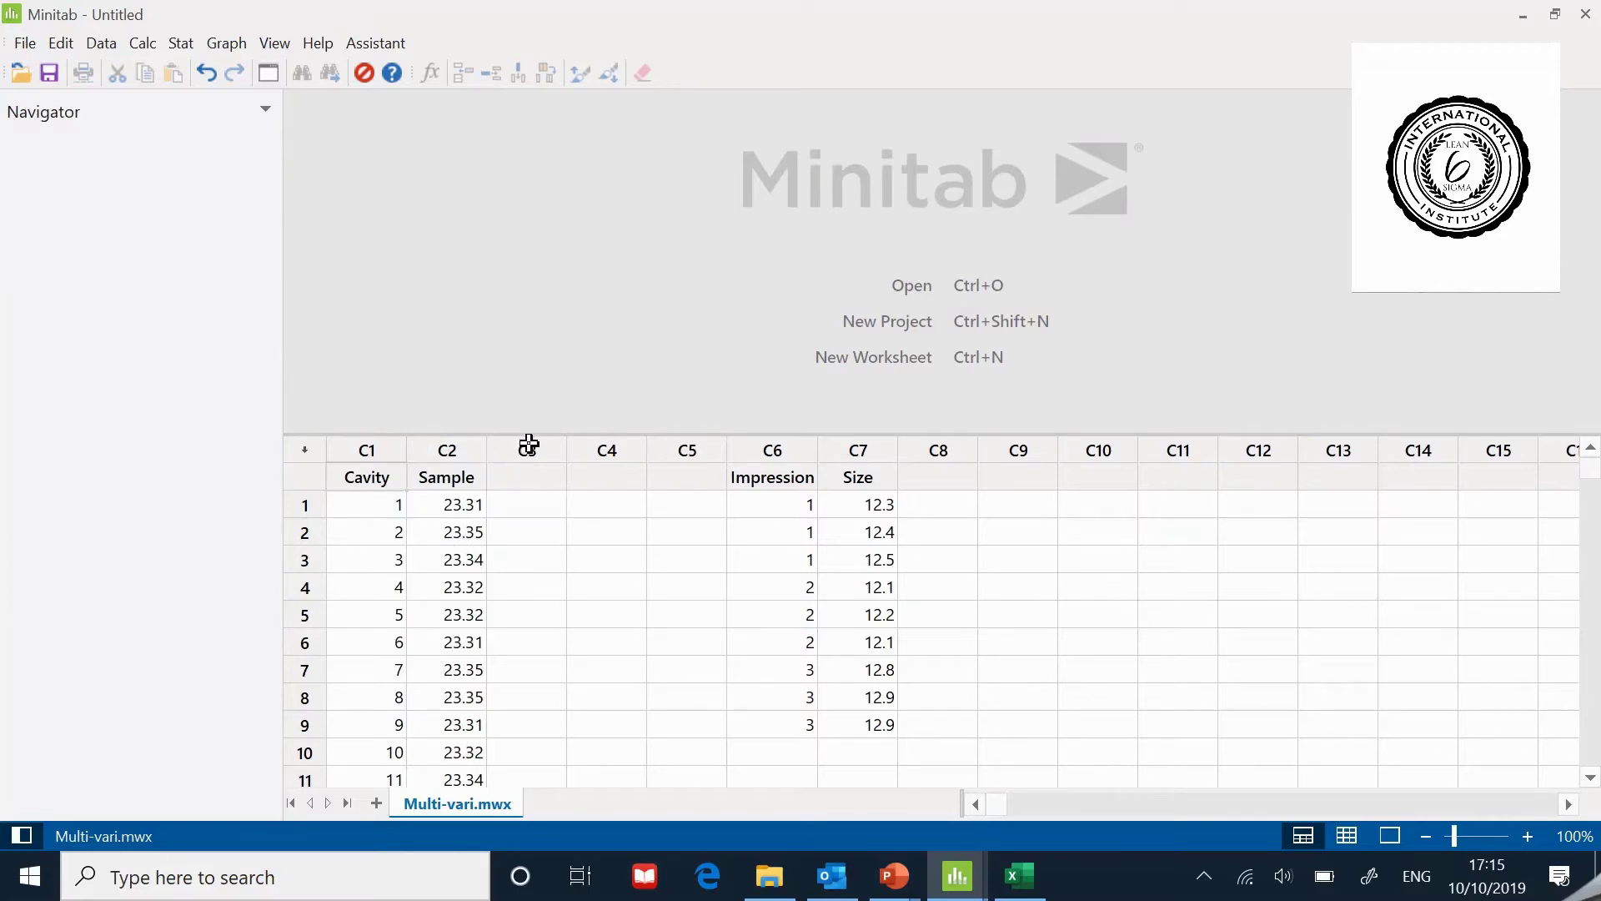
{"action": "left_click_drag", "start_coordinate": [529, 432], "coordinate": [533, 156]}
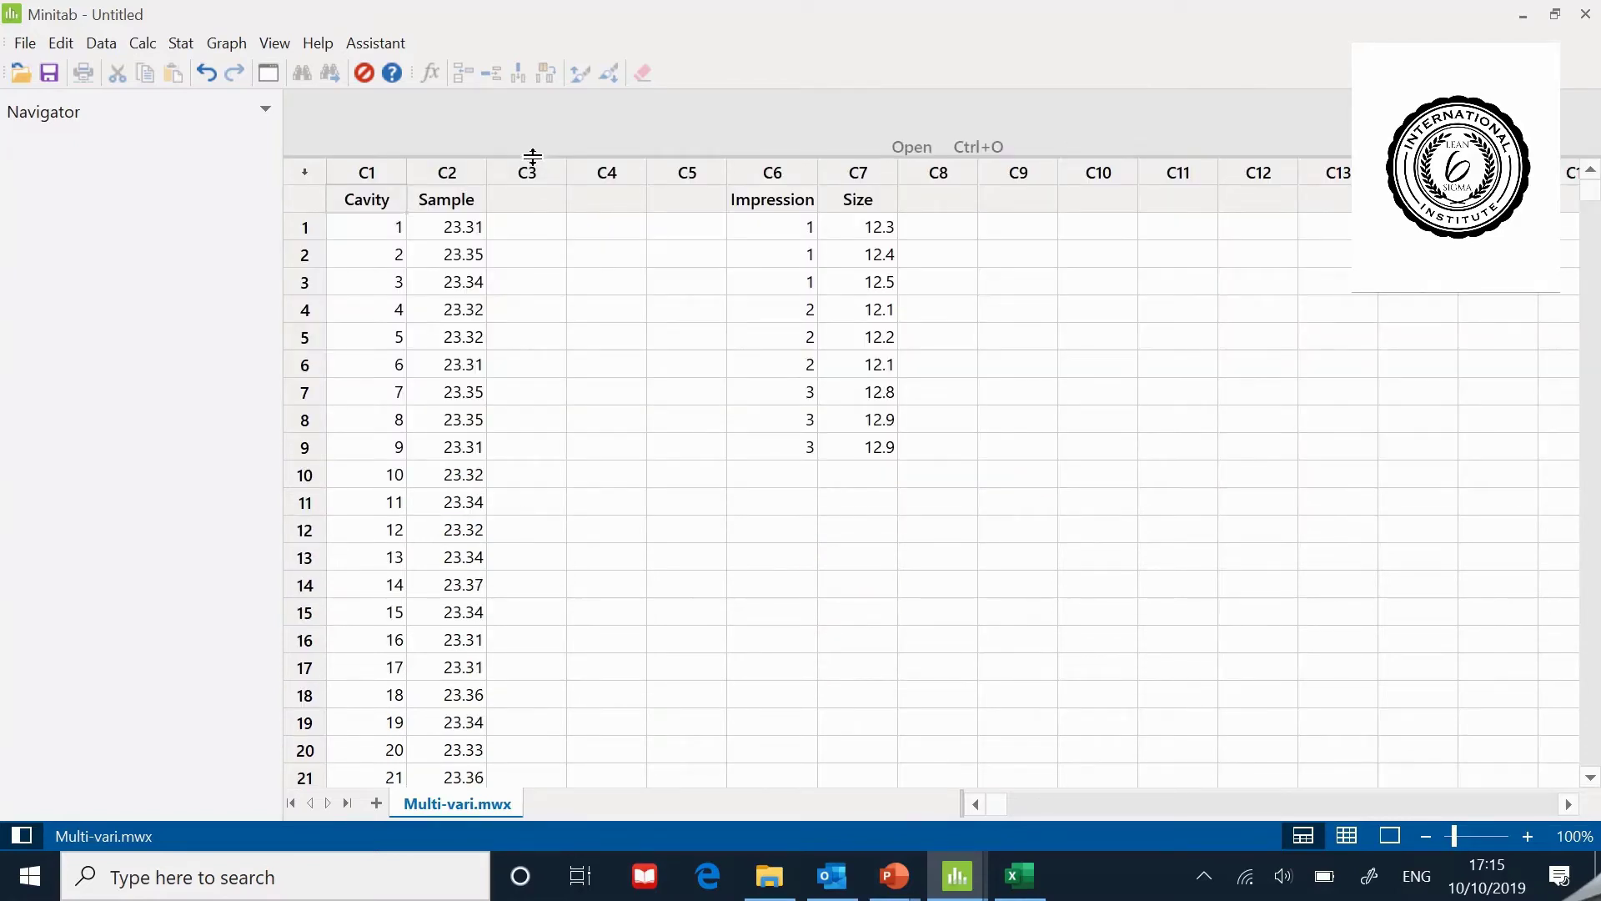
Step: Browse down the stacked Cavity column, return to the top, and move to the first Sample value
{"action": "left_click", "coordinate": [389, 226]}
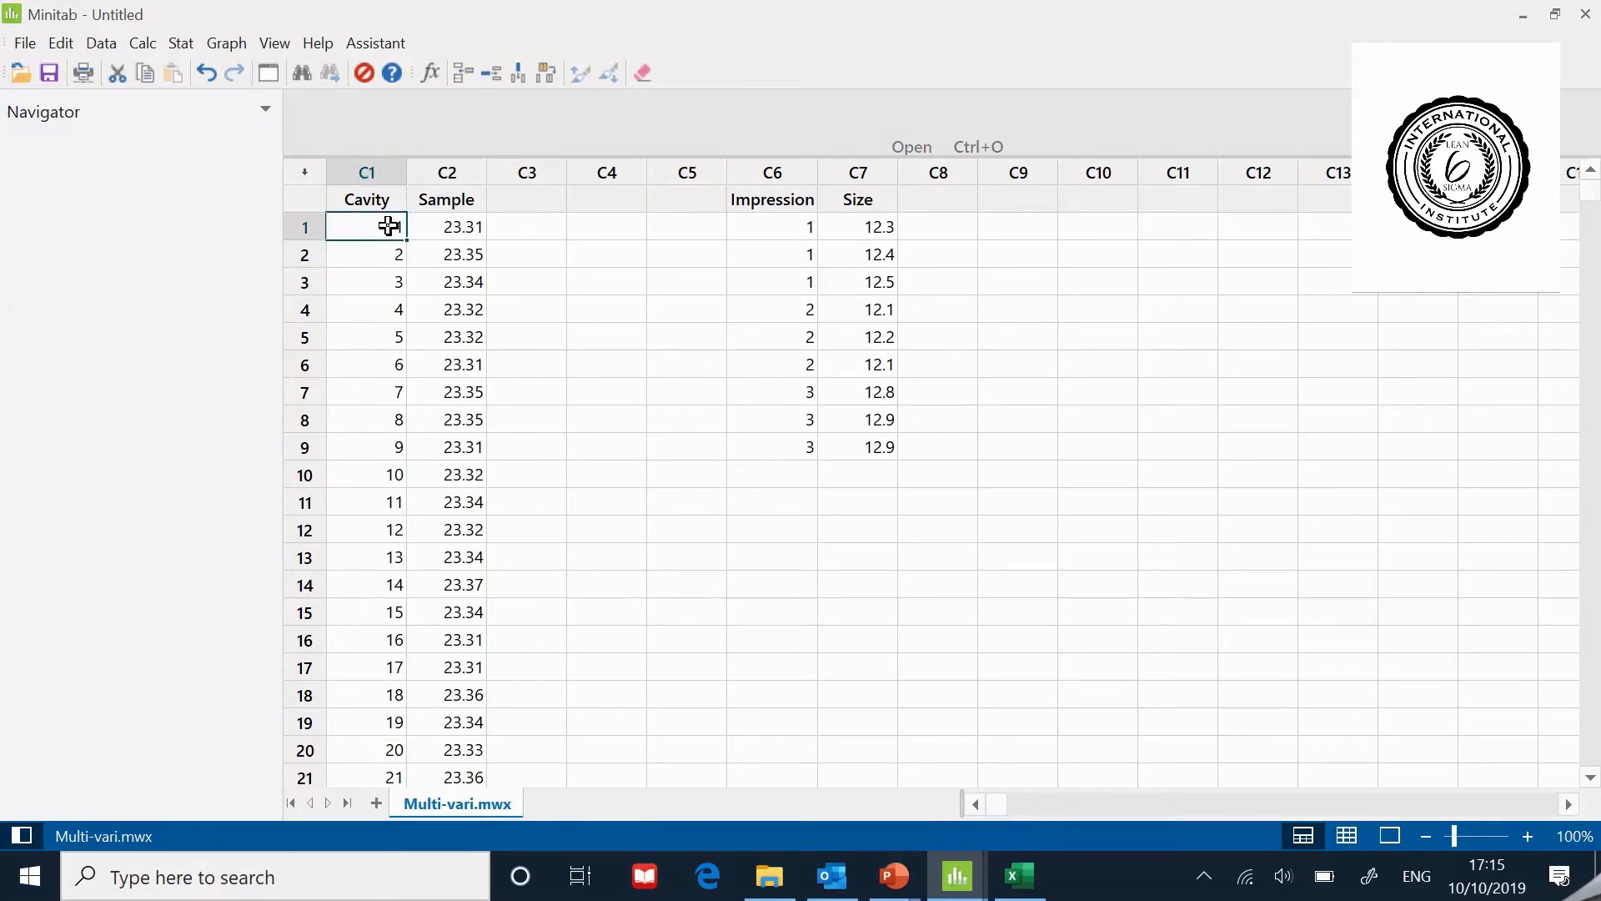
{"action": "key", "text": "Down"}
{"action": "key", "text": "Down"}
{"action": "key", "text": "Down"}
{"action": "key", "text": "Down"}
{"action": "key", "text": "Down"}
{"action": "key", "text": "Down"}
{"action": "key", "text": "Down"}
{"action": "key", "text": "Down"}
{"action": "key", "text": "Down"}
{"action": "key", "text": "Down"}
{"action": "key", "text": "Down"}
{"action": "key", "text": "Down"}
{"action": "key", "text": "Down"}
{"action": "key", "text": "Down"}
{"action": "key", "text": "Down"}
{"action": "key", "text": "Down"}
{"action": "key", "text": "Down"}
{"action": "key", "text": "Down"}
{"action": "key", "text": "Down"}
{"action": "key", "text": "Down"}
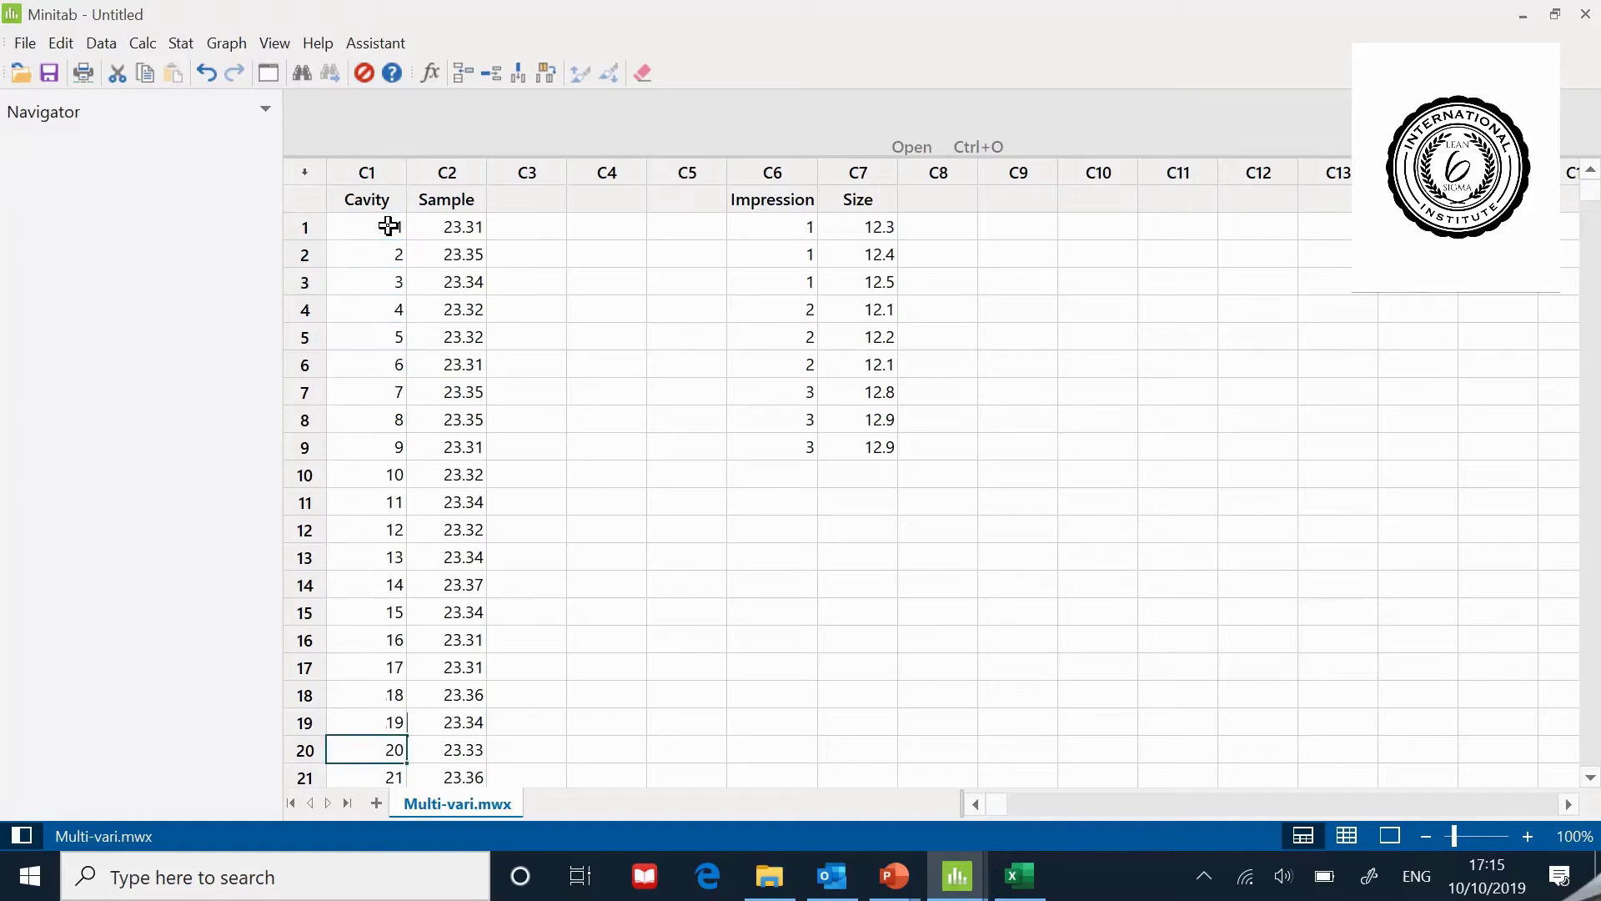
{"action": "key", "text": "Down"}
{"action": "key", "text": "Down"}
{"action": "key", "text": "Down"}
{"action": "key", "text": "Down"}
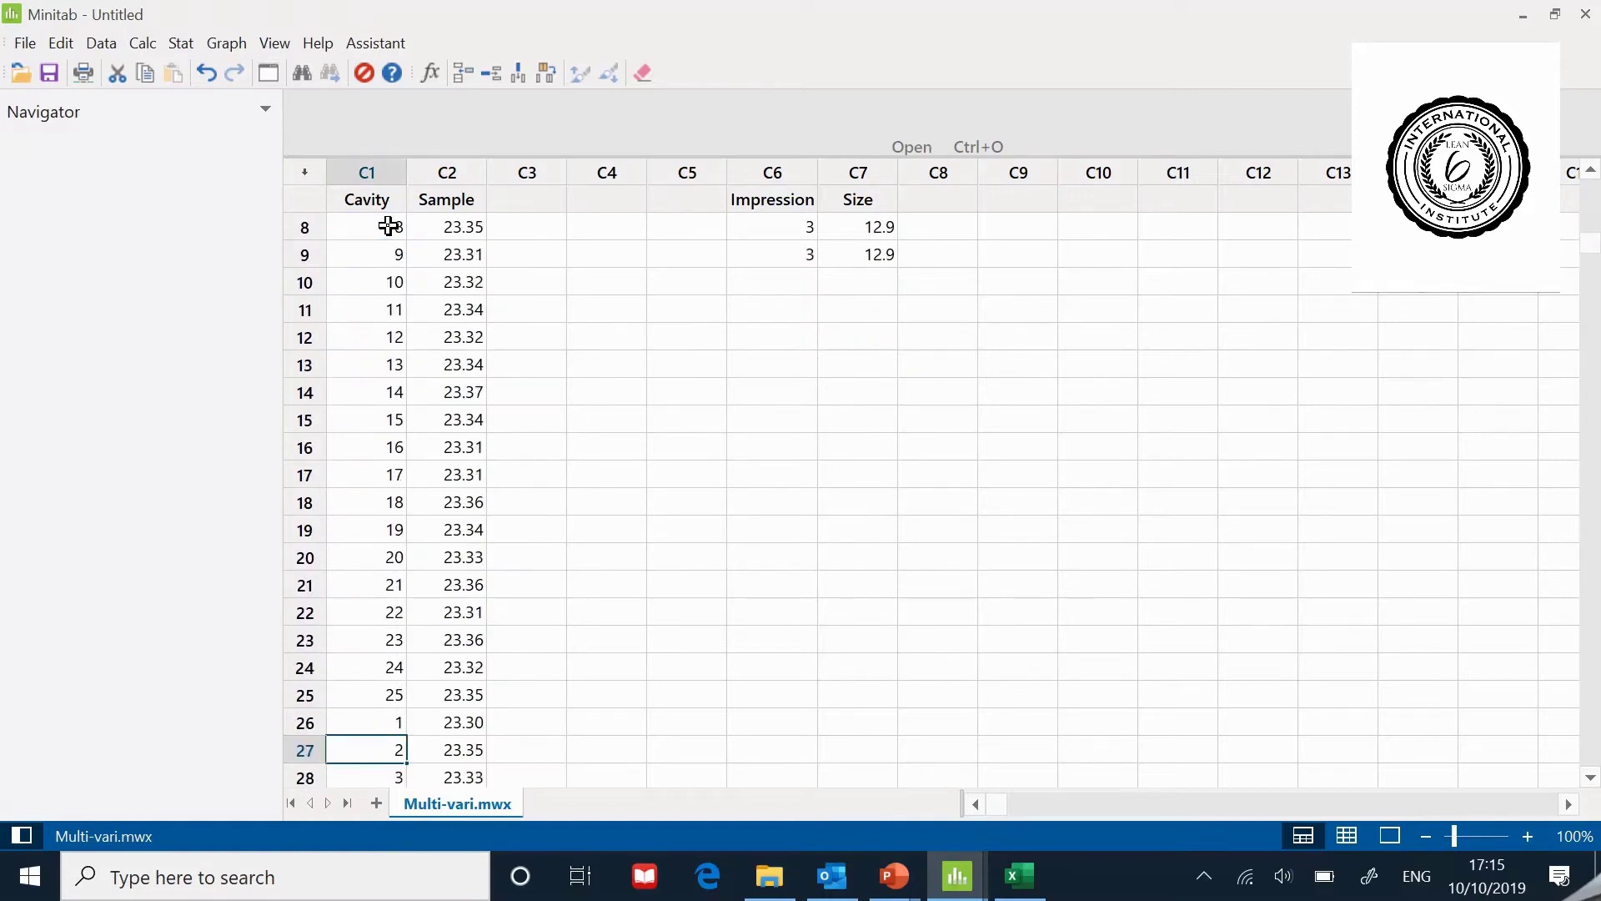
{"action": "key", "text": "Down"}
{"action": "key", "text": "Down"}
{"action": "key", "text": "Down"}
{"action": "key", "text": "Down"}
{"action": "key", "text": "Down"}
{"action": "key", "text": "Down"}
{"action": "key", "text": "Down"}
{"action": "key", "text": "Down"}
{"action": "key", "text": "Down"}
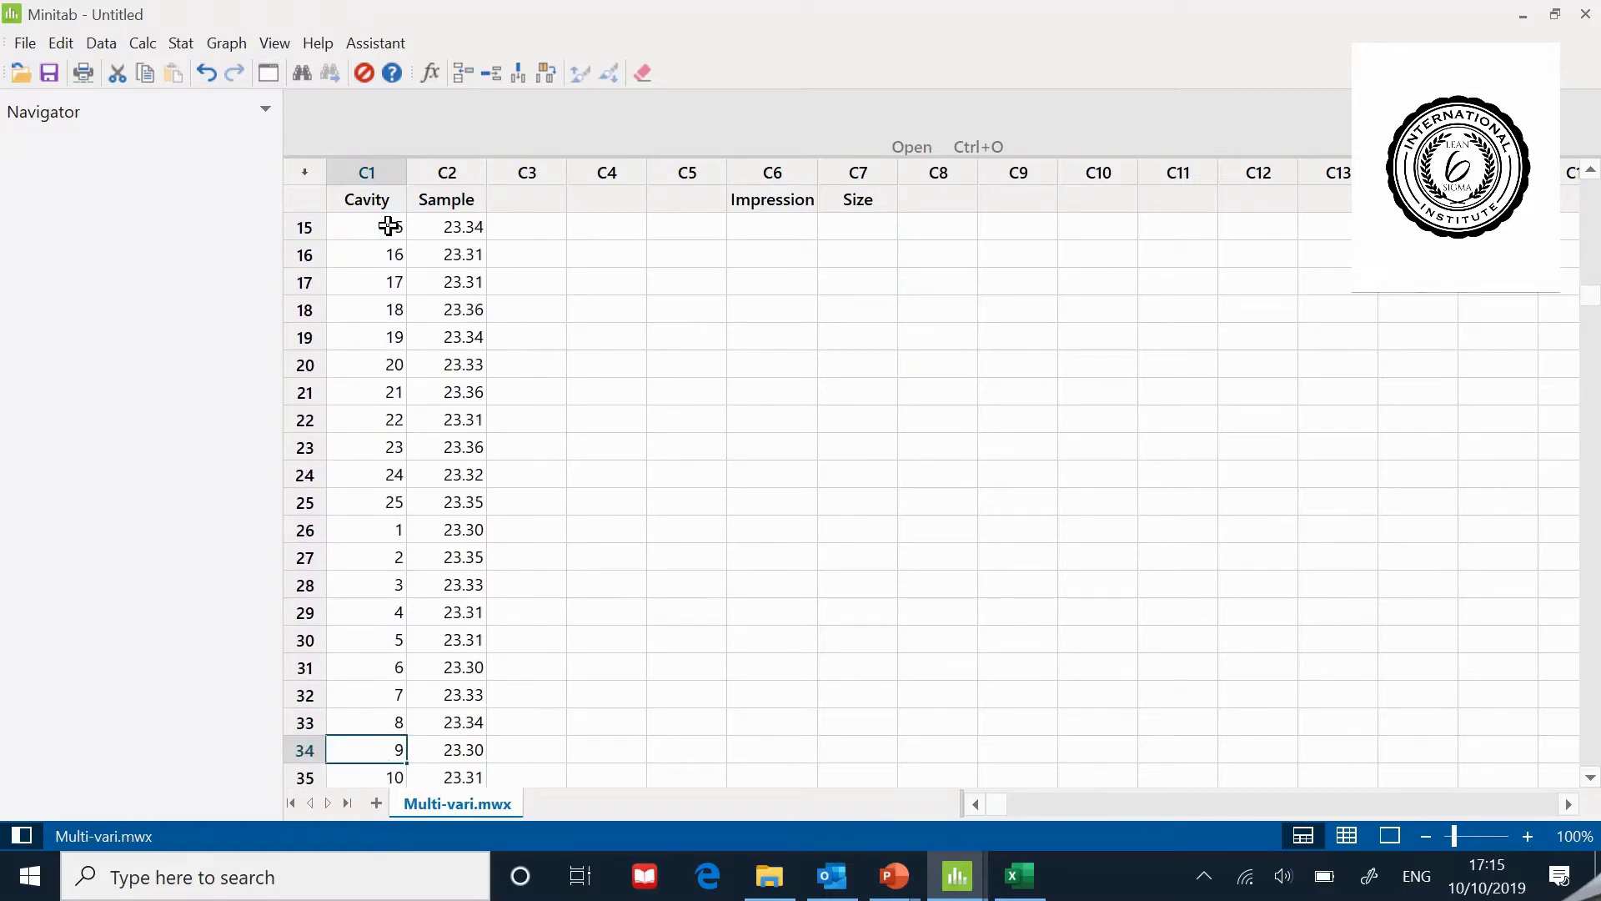
{"action": "key", "text": "Down"}
{"action": "key", "text": "Down"}
{"action": "key", "text": "Down"}
{"action": "key", "text": "Down"}
{"action": "key", "text": "Down"}
{"action": "key", "text": "Down"}
{"action": "key", "text": "Down"}
{"action": "key", "text": "Down"}
{"action": "key", "text": "Down"}
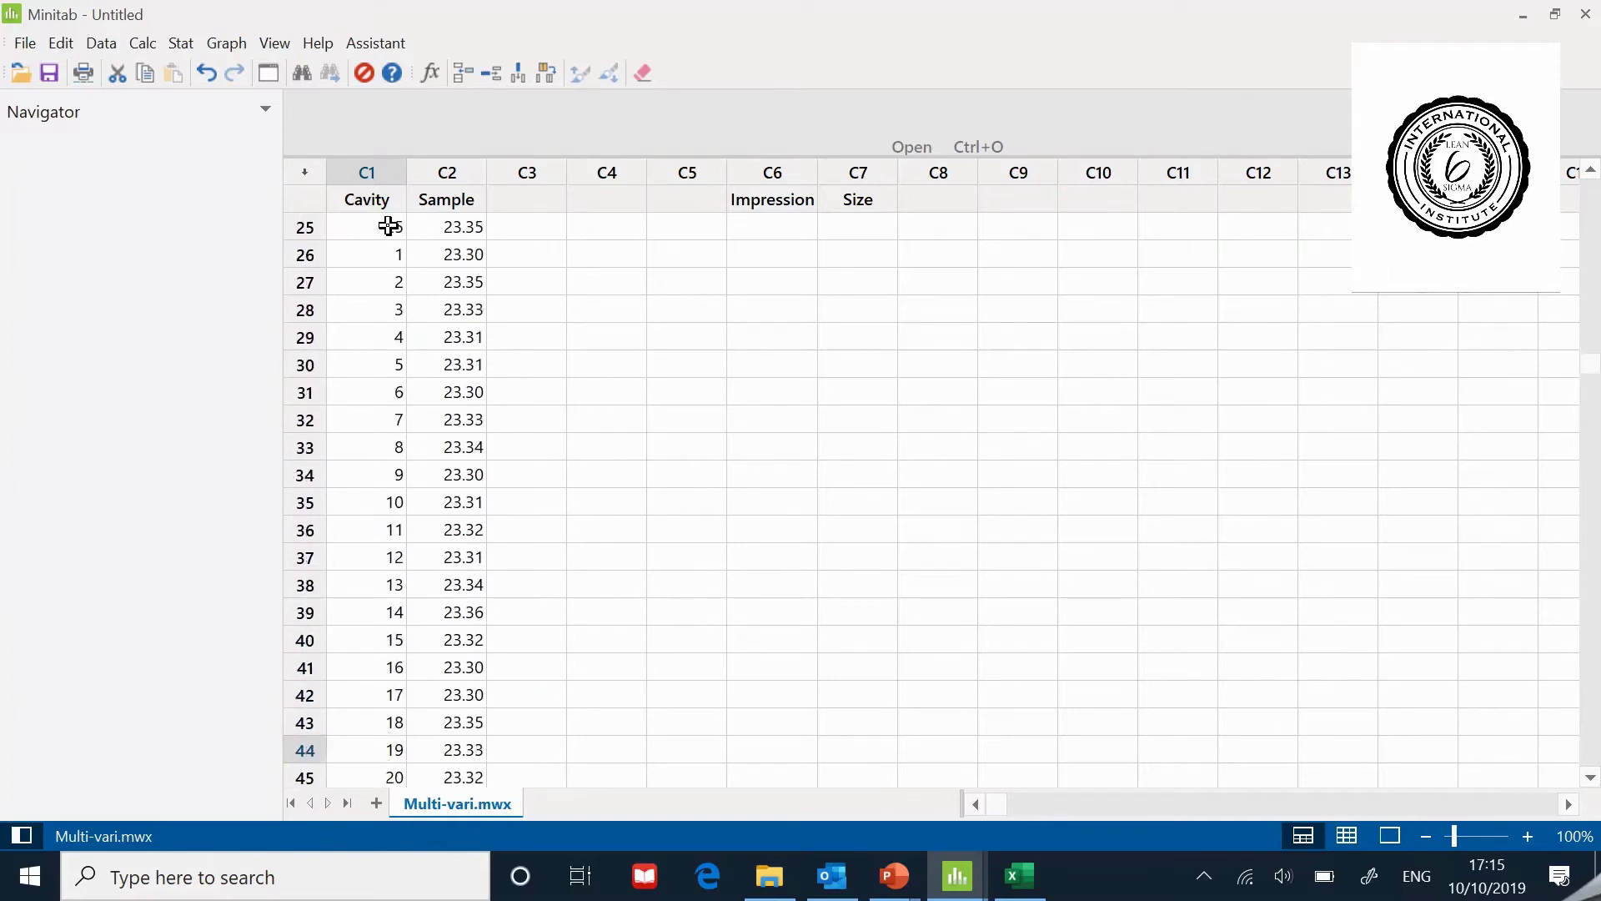
{"action": "key", "text": "Down"}
{"action": "key", "text": "Down"}
{"action": "key", "text": "Down"}
{"action": "key", "text": "Down"}
{"action": "key", "text": "Down"}
{"action": "key", "text": "Down"}
{"action": "key", "text": "Down"}
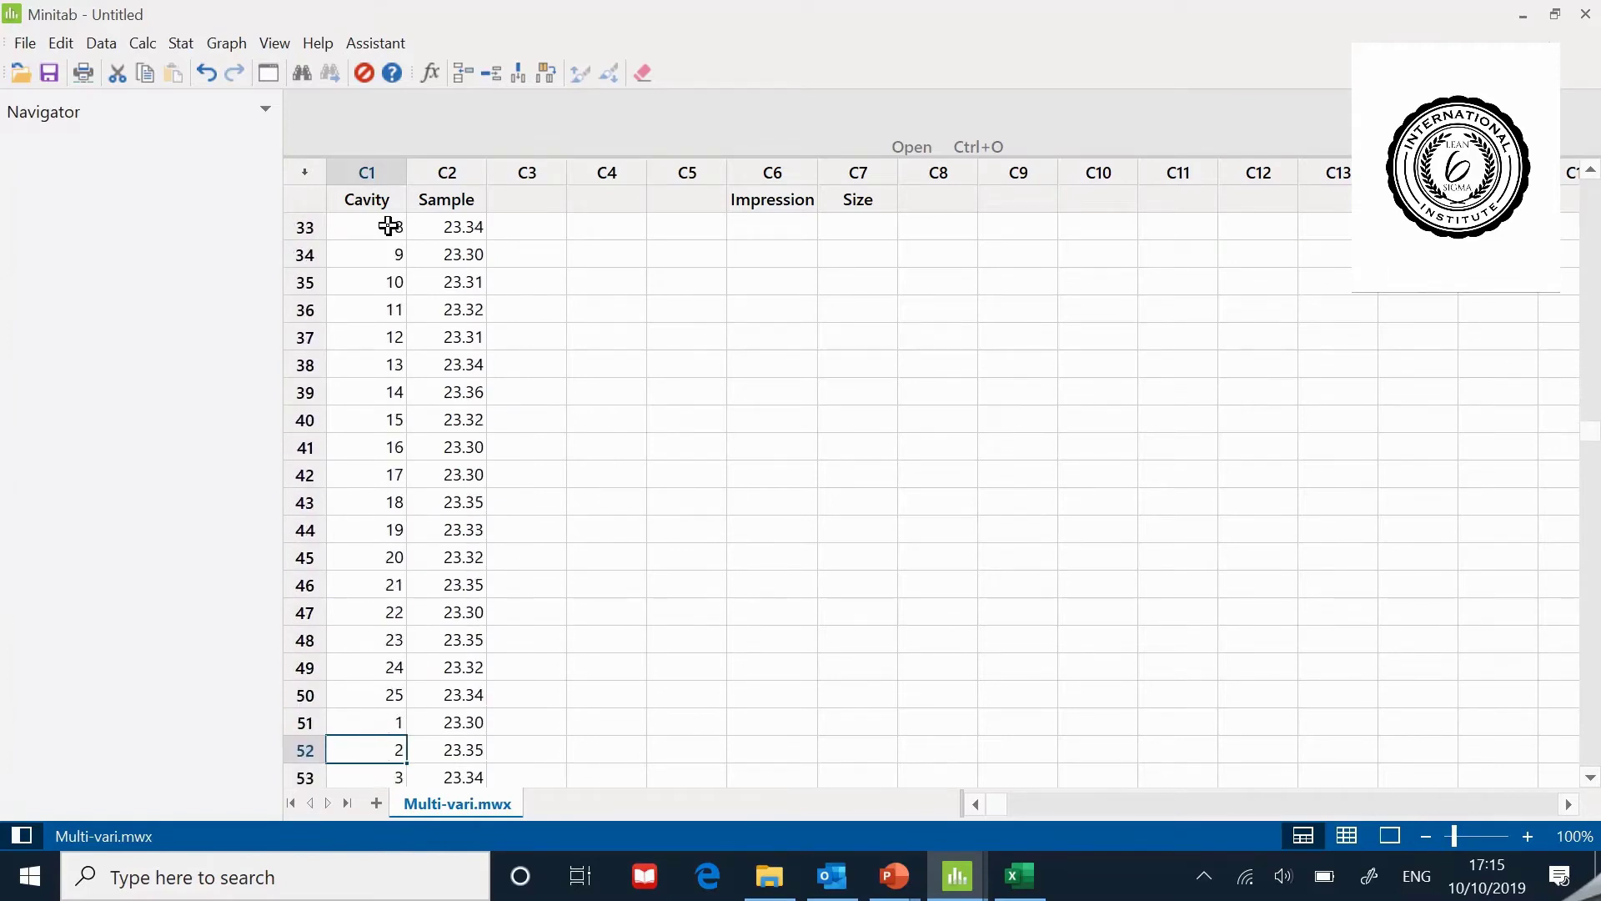
{"action": "key", "text": "Up"}
{"action": "key", "text": "Up"}
{"action": "key", "text": "Up"}
{"action": "key", "text": "Up"}
{"action": "key", "text": "Up"}
{"action": "key", "text": "Up"}
{"action": "key", "text": "Up"}
{"action": "key", "text": "Up"}
{"action": "key", "text": "Up"}
{"action": "key", "text": "Up"}
{"action": "key", "text": "Up"}
{"action": "key", "text": "Up"}
{"action": "key", "text": "Up"}
{"action": "key", "text": "Up"}
{"action": "key", "text": "Up"}
{"action": "key", "text": "Up"}
{"action": "key", "text": "Up"}
{"action": "key", "text": "Up"}
{"action": "key", "text": "Up"}
{"action": "key", "text": "Up"}
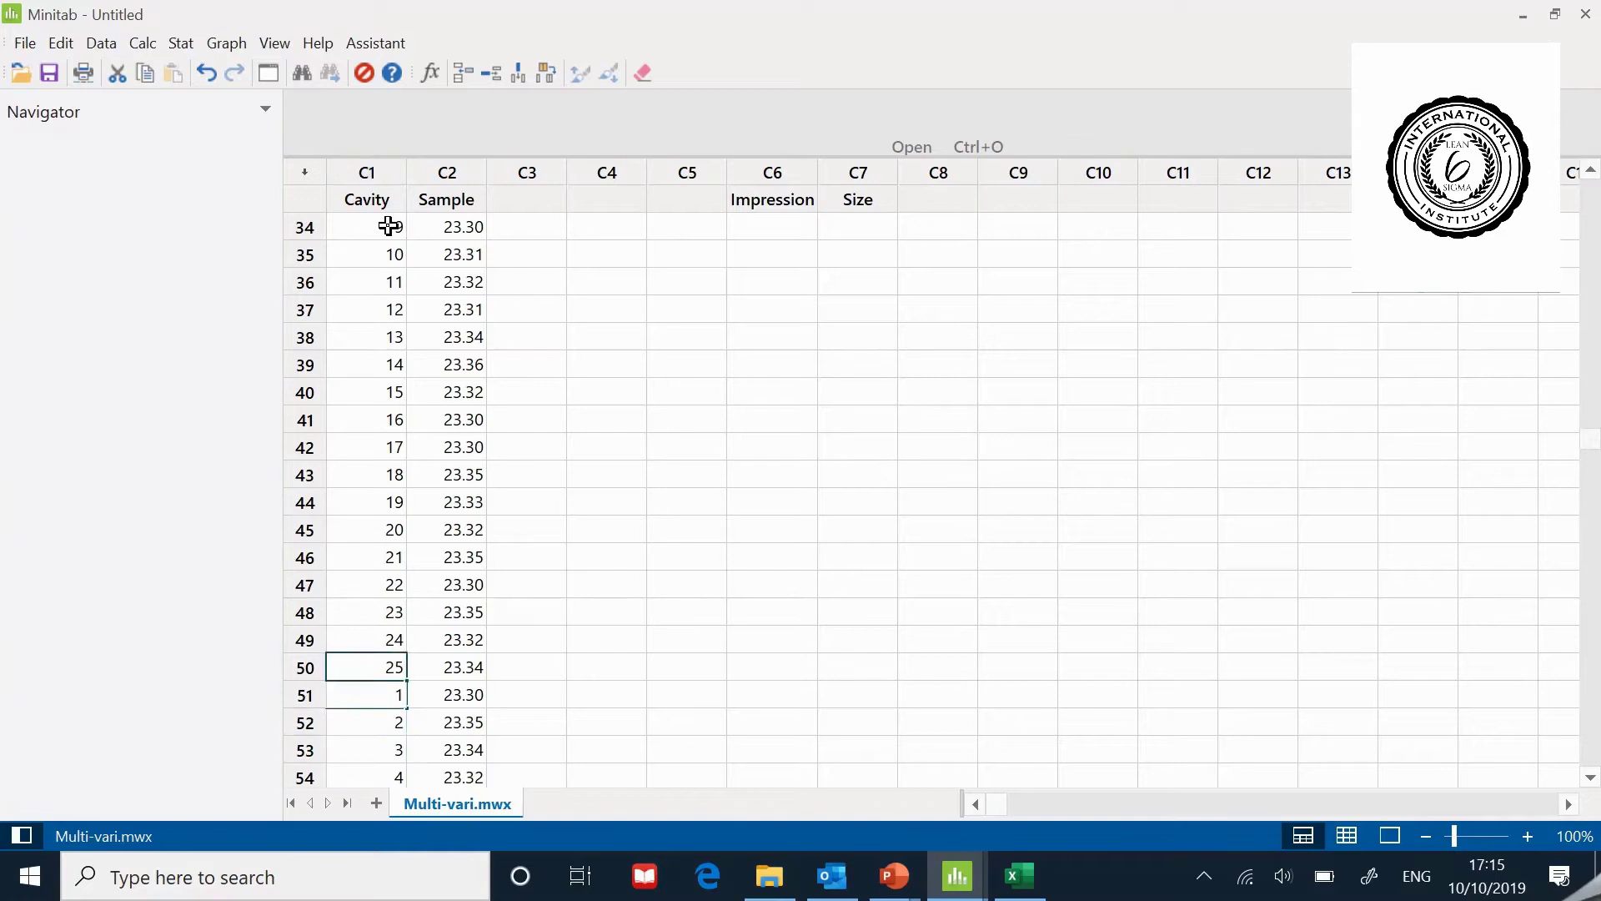
{"action": "key", "text": "Up"}
{"action": "key", "text": "Up"}
{"action": "key", "text": "Up"}
{"action": "key", "text": "Up"}
{"action": "key", "text": "Up"}
{"action": "key", "text": "Up"}
{"action": "key", "text": "Up"}
{"action": "key", "text": "Up"}
{"action": "key", "text": "Up"}
{"action": "key", "text": "Up"}
{"action": "key", "text": "Up"}
{"action": "key", "text": "Up"}
{"action": "key", "text": "Up"}
{"action": "key", "text": "Up"}
{"action": "key", "text": "Up"}
{"action": "key", "text": "Up"}
{"action": "key", "text": "Up"}
{"action": "key", "text": "Up"}
{"action": "key", "text": "Up"}
{"action": "key", "text": "Up"}
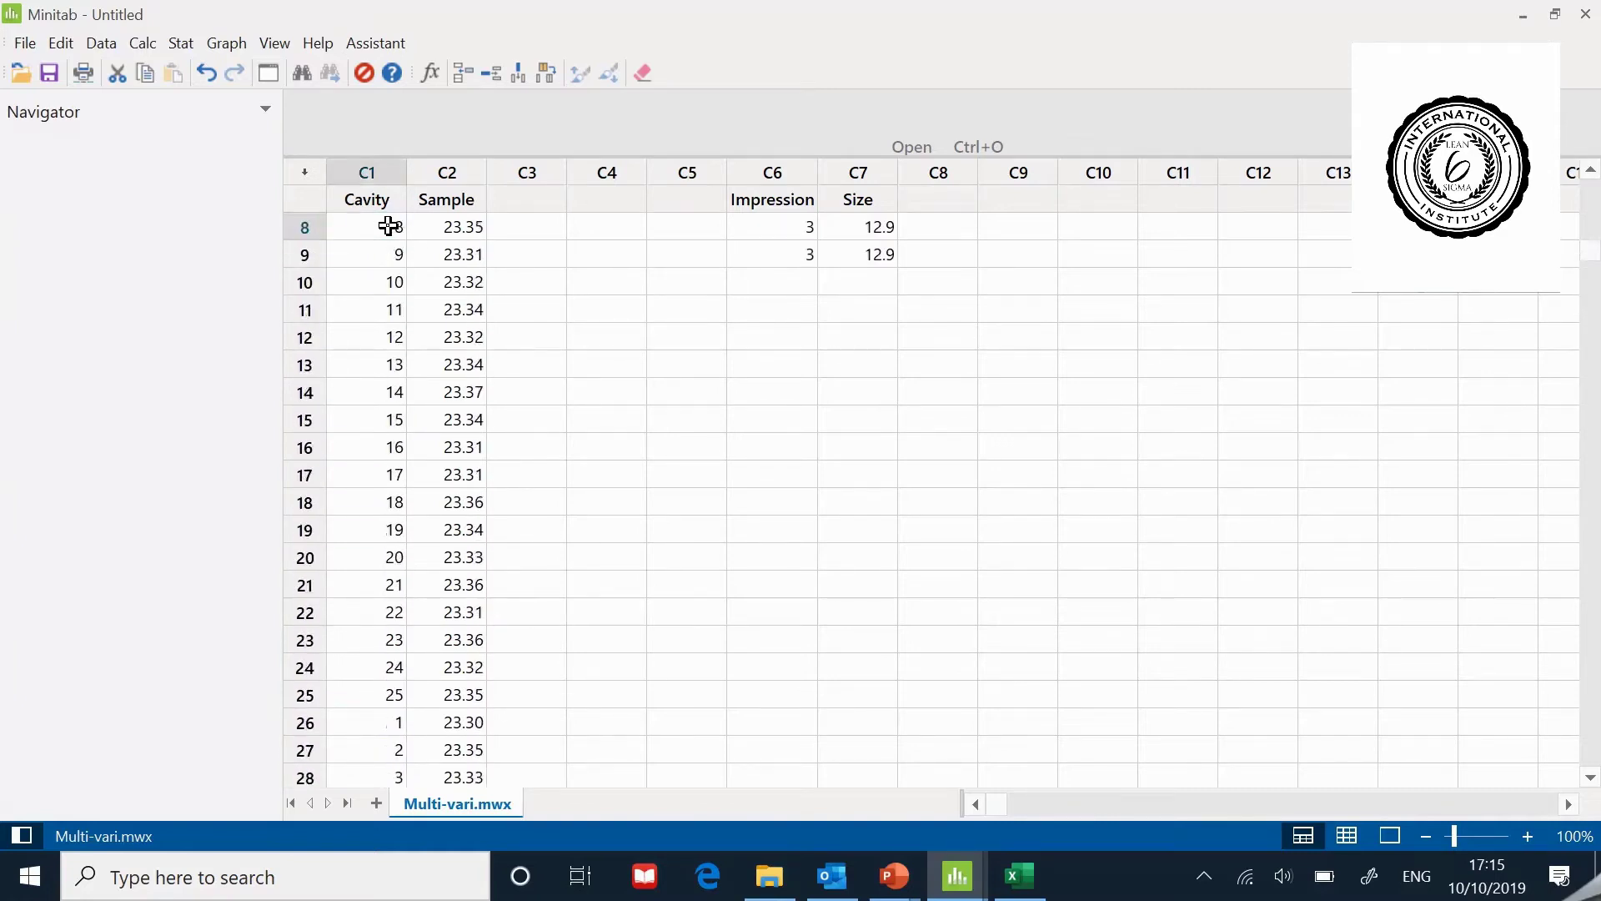
{"action": "key", "text": "Down"}
{"action": "key", "text": "Right"}
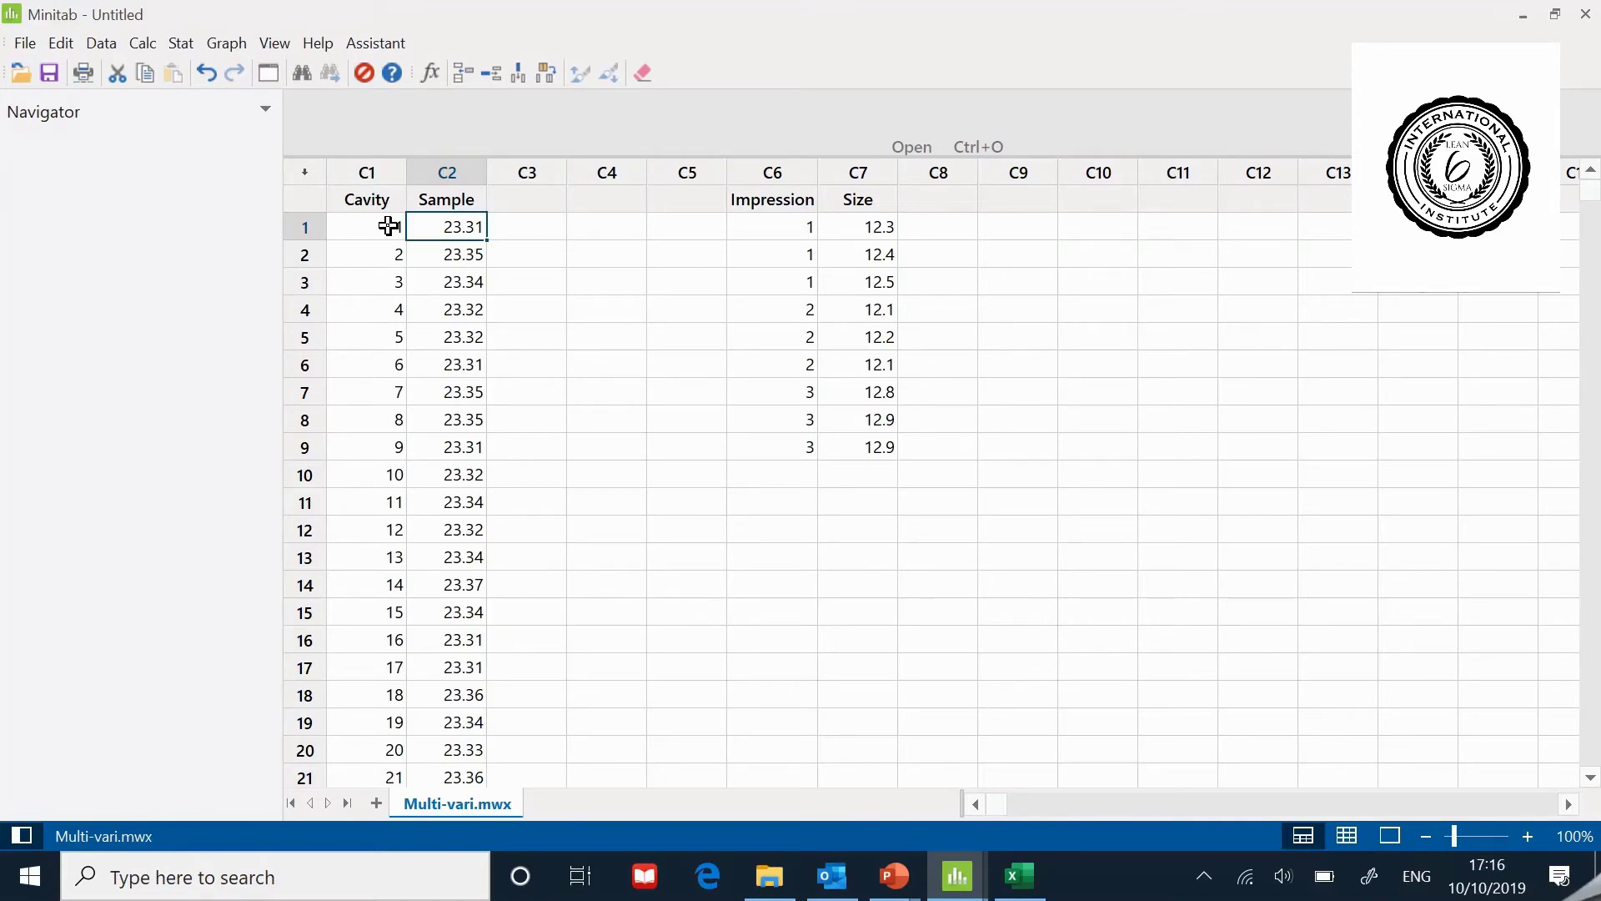
Step: With the first Cavity cell selected, choose Interval Plot from the Graph menu
{"action": "left_click", "coordinate": [368, 226]}
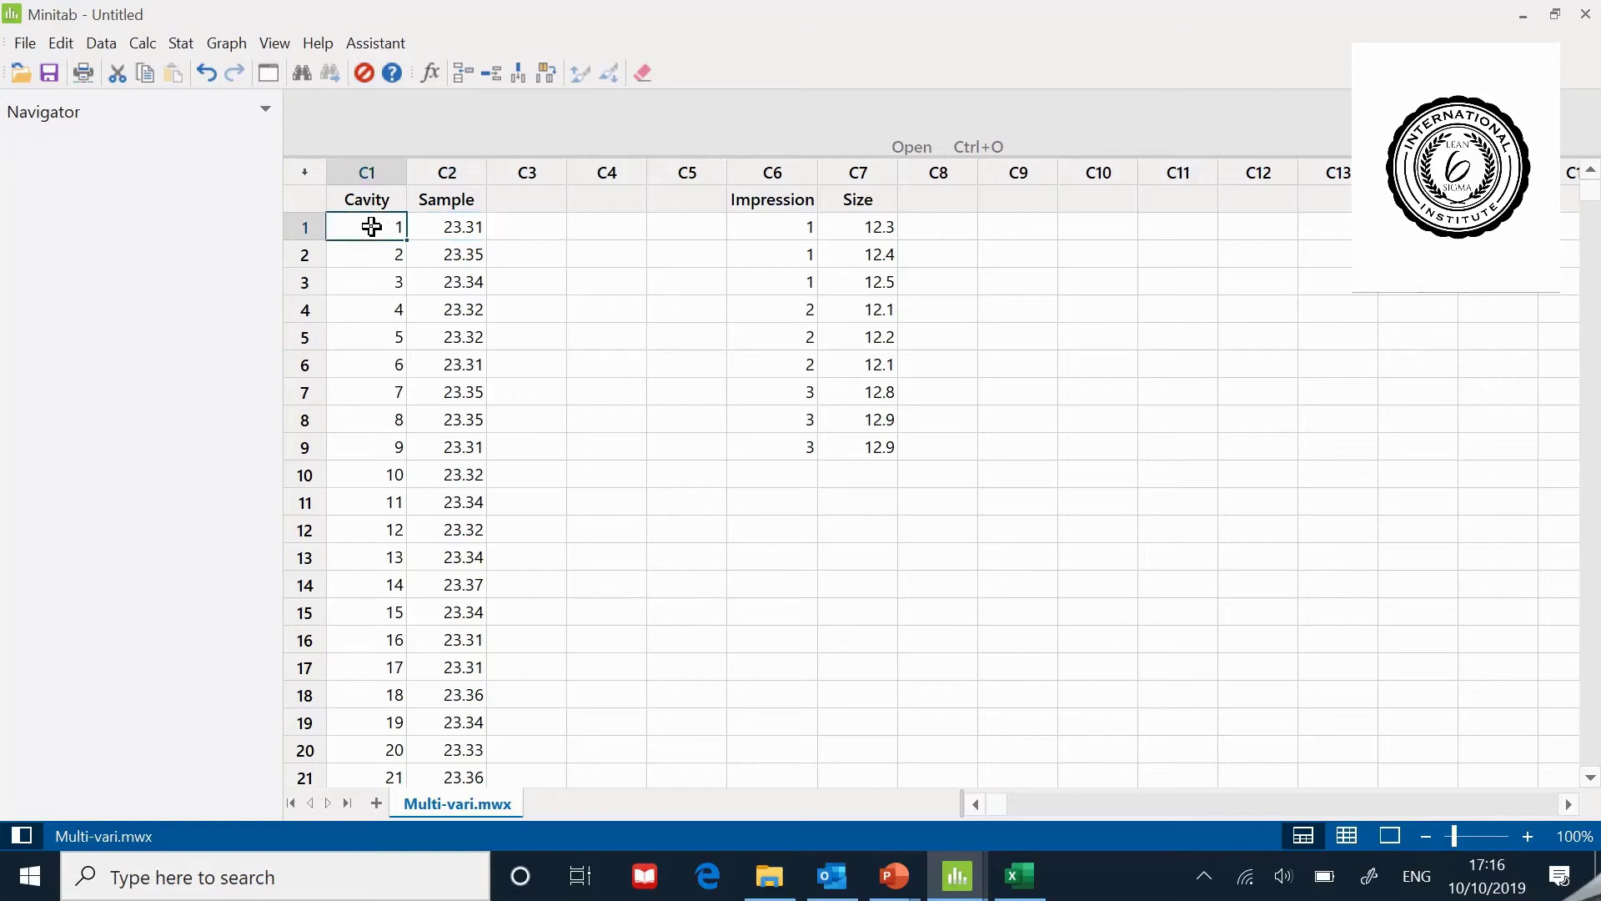
{"action": "left_click", "coordinate": [223, 45]}
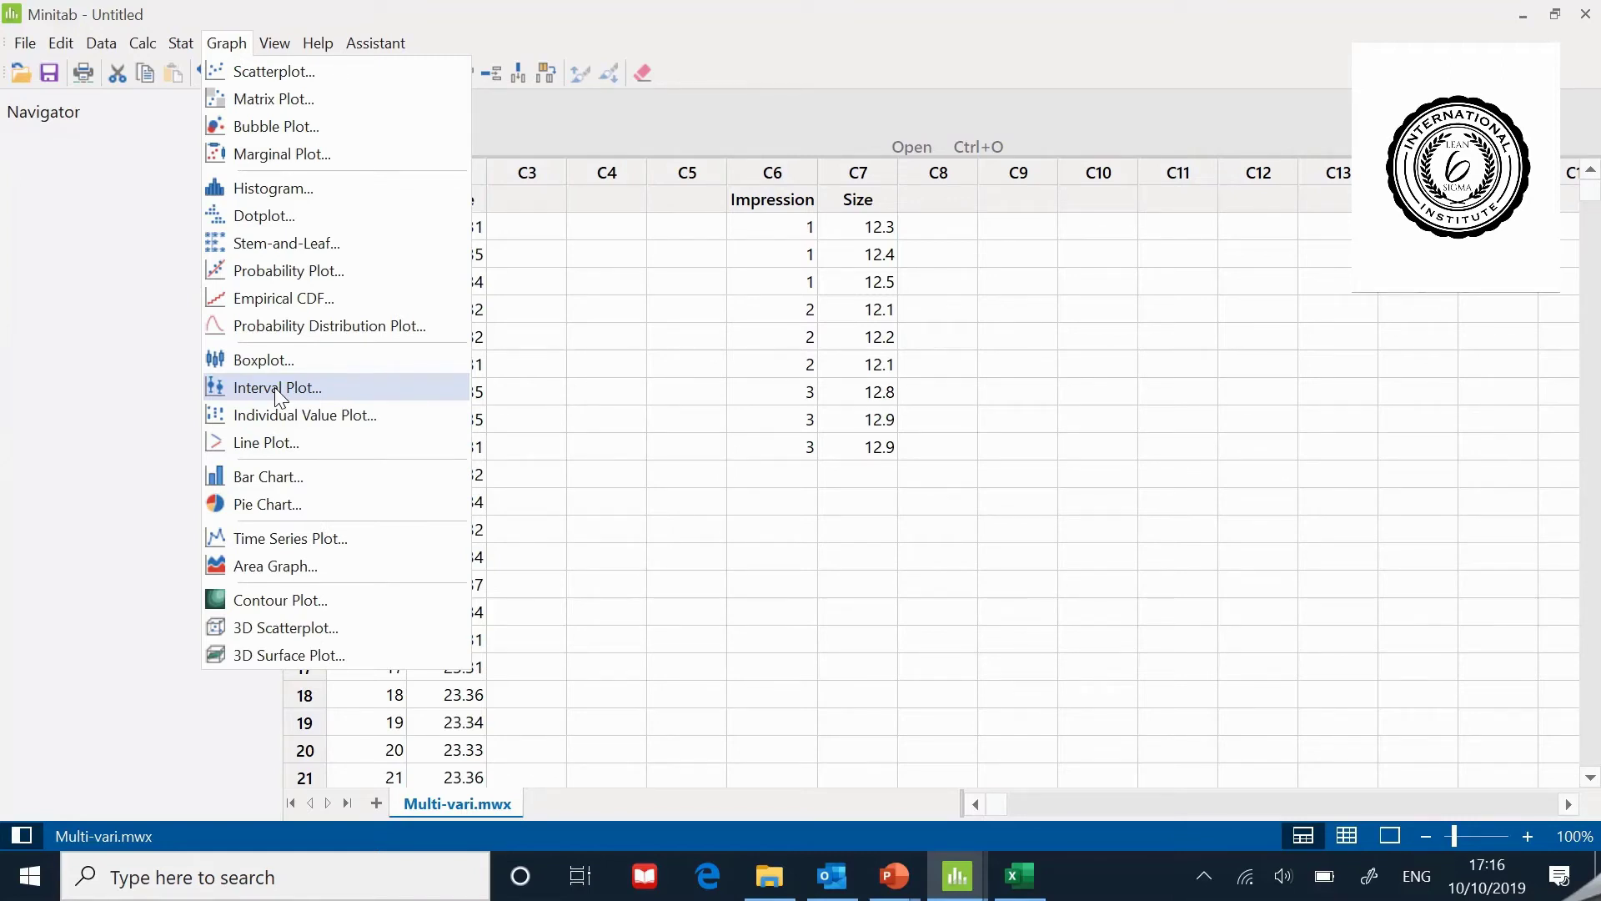
{"action": "left_click", "coordinate": [276, 392]}
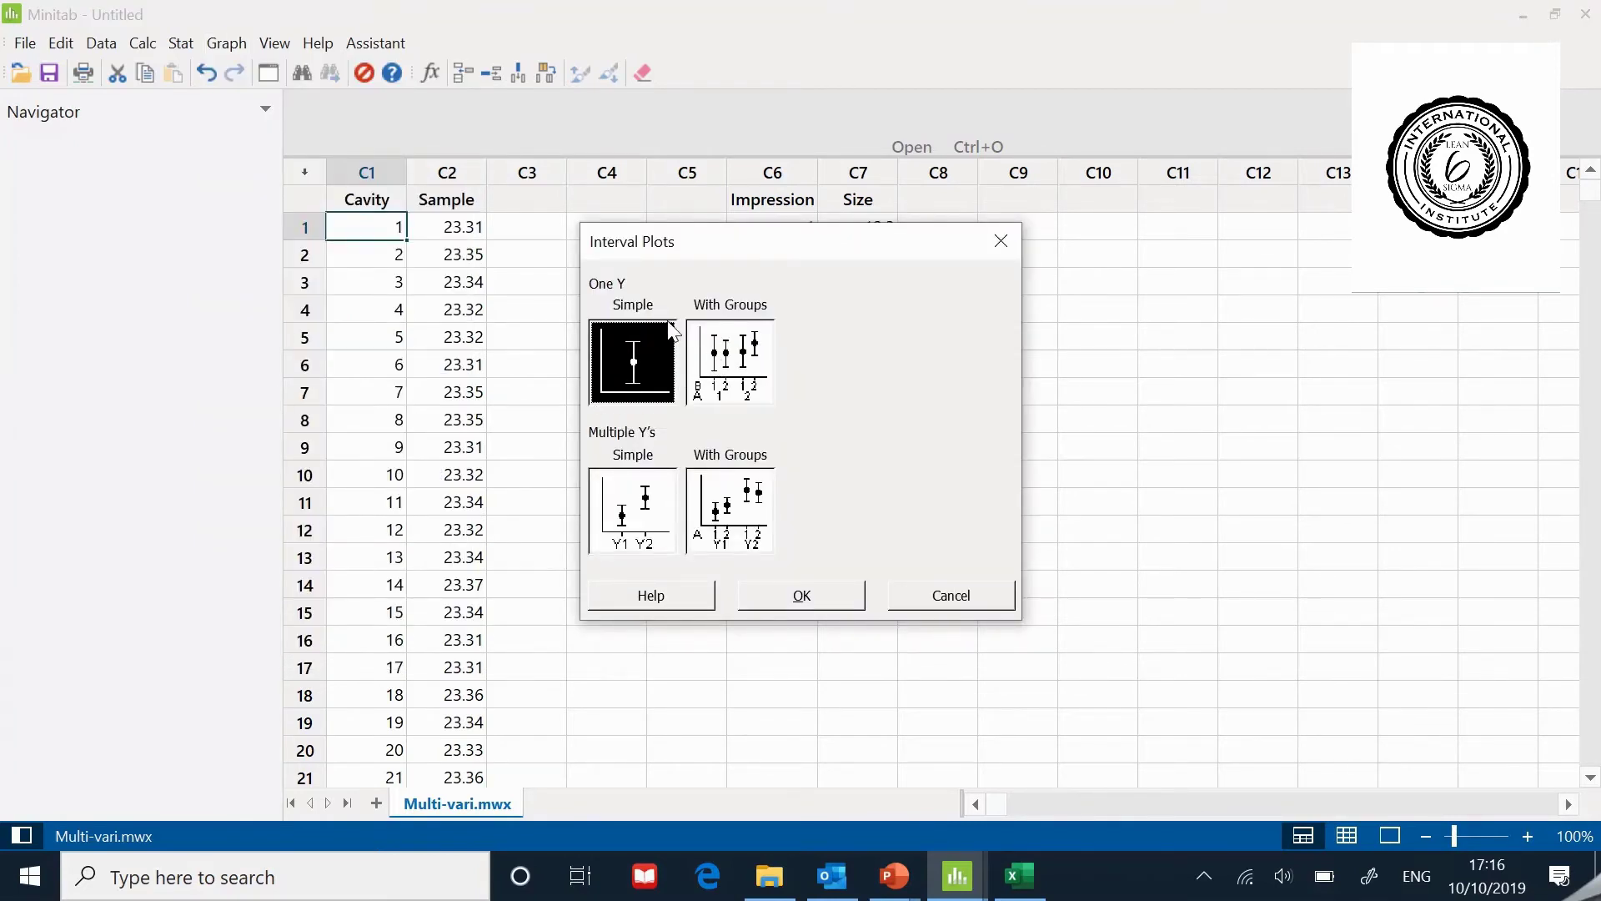
Step: Choose the One Y, With Groups interval plot with Sample as graph variable and Cavity as grouping variable
{"action": "left_click", "coordinate": [745, 367]}
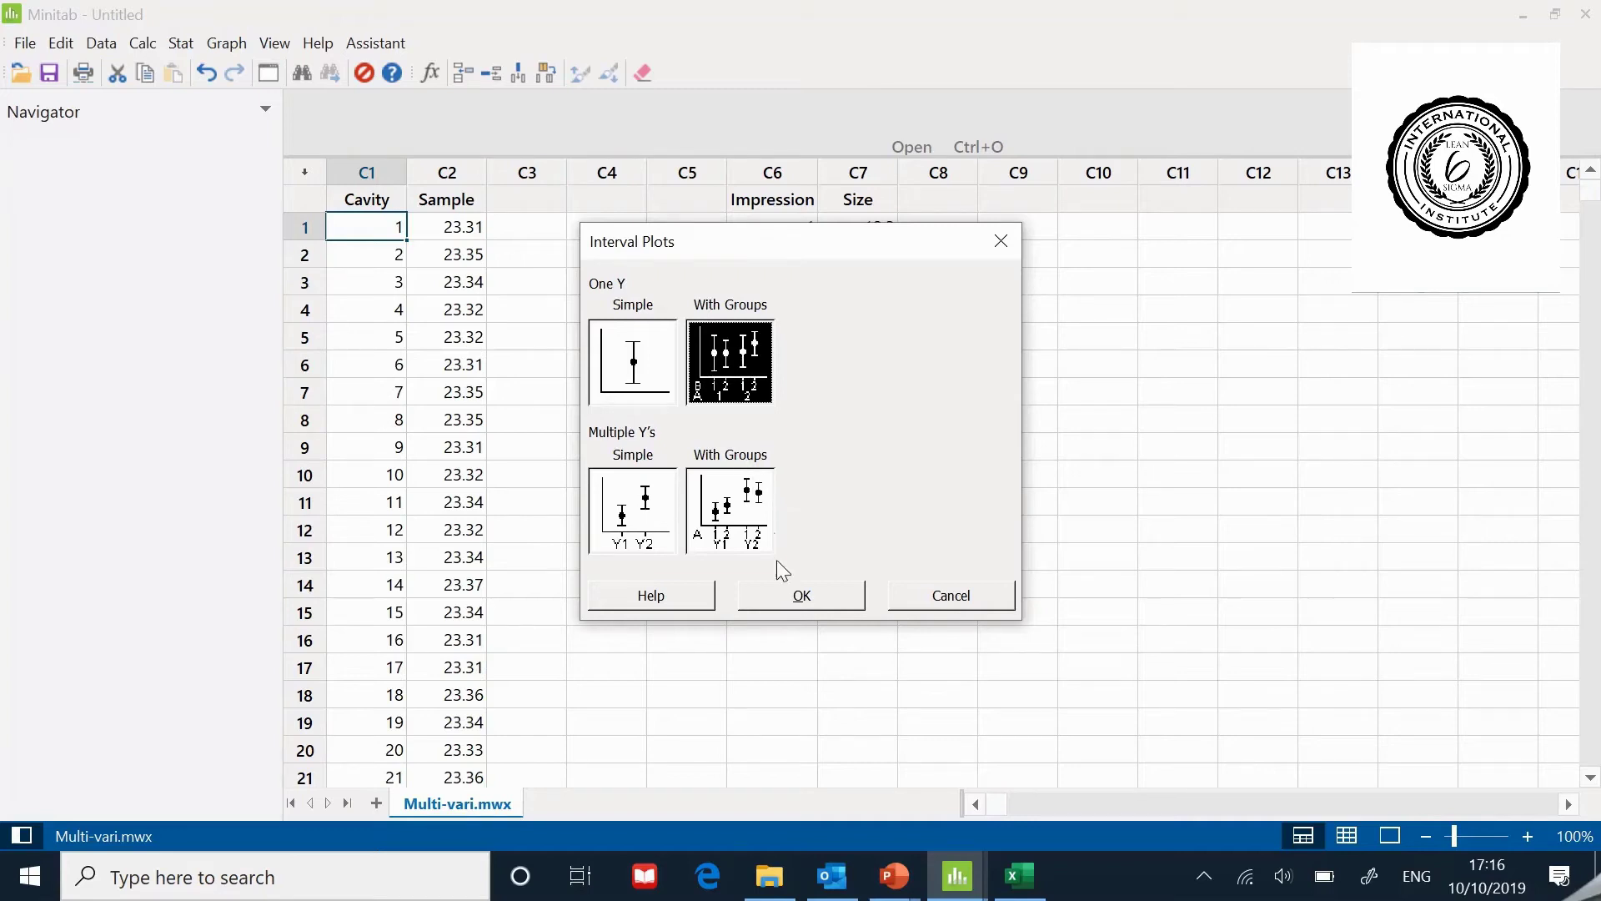
{"action": "left_click", "coordinate": [801, 597]}
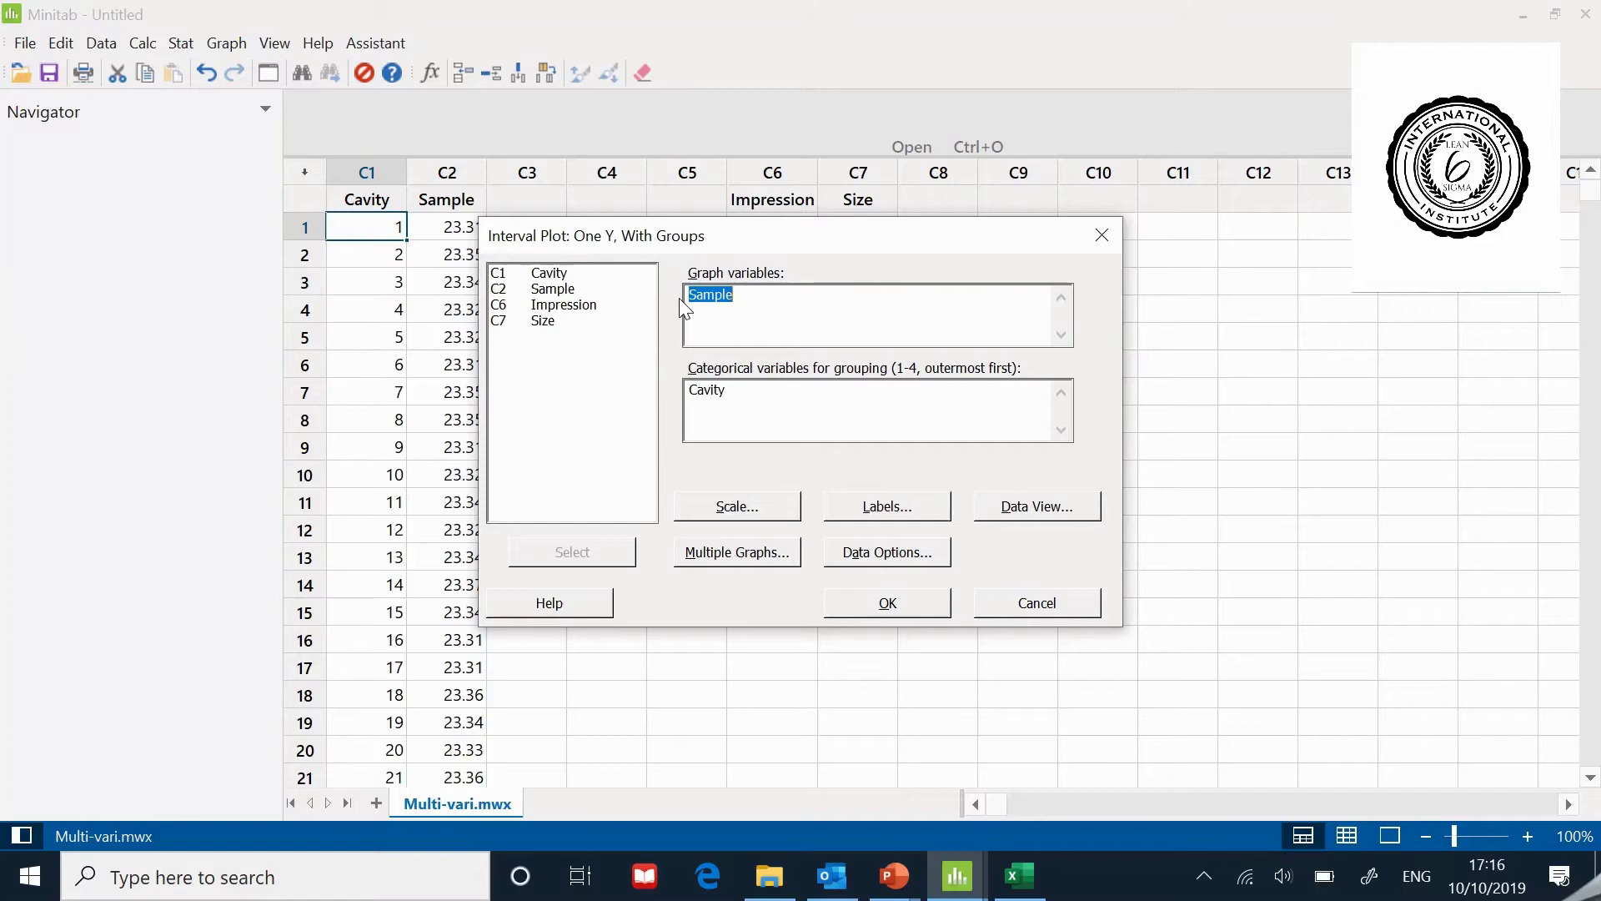
{"action": "left_click", "coordinate": [701, 393]}
Step: Review the Data Options, Data View and Scale settings, leaving each unchanged
{"action": "left_click", "coordinate": [875, 554]}
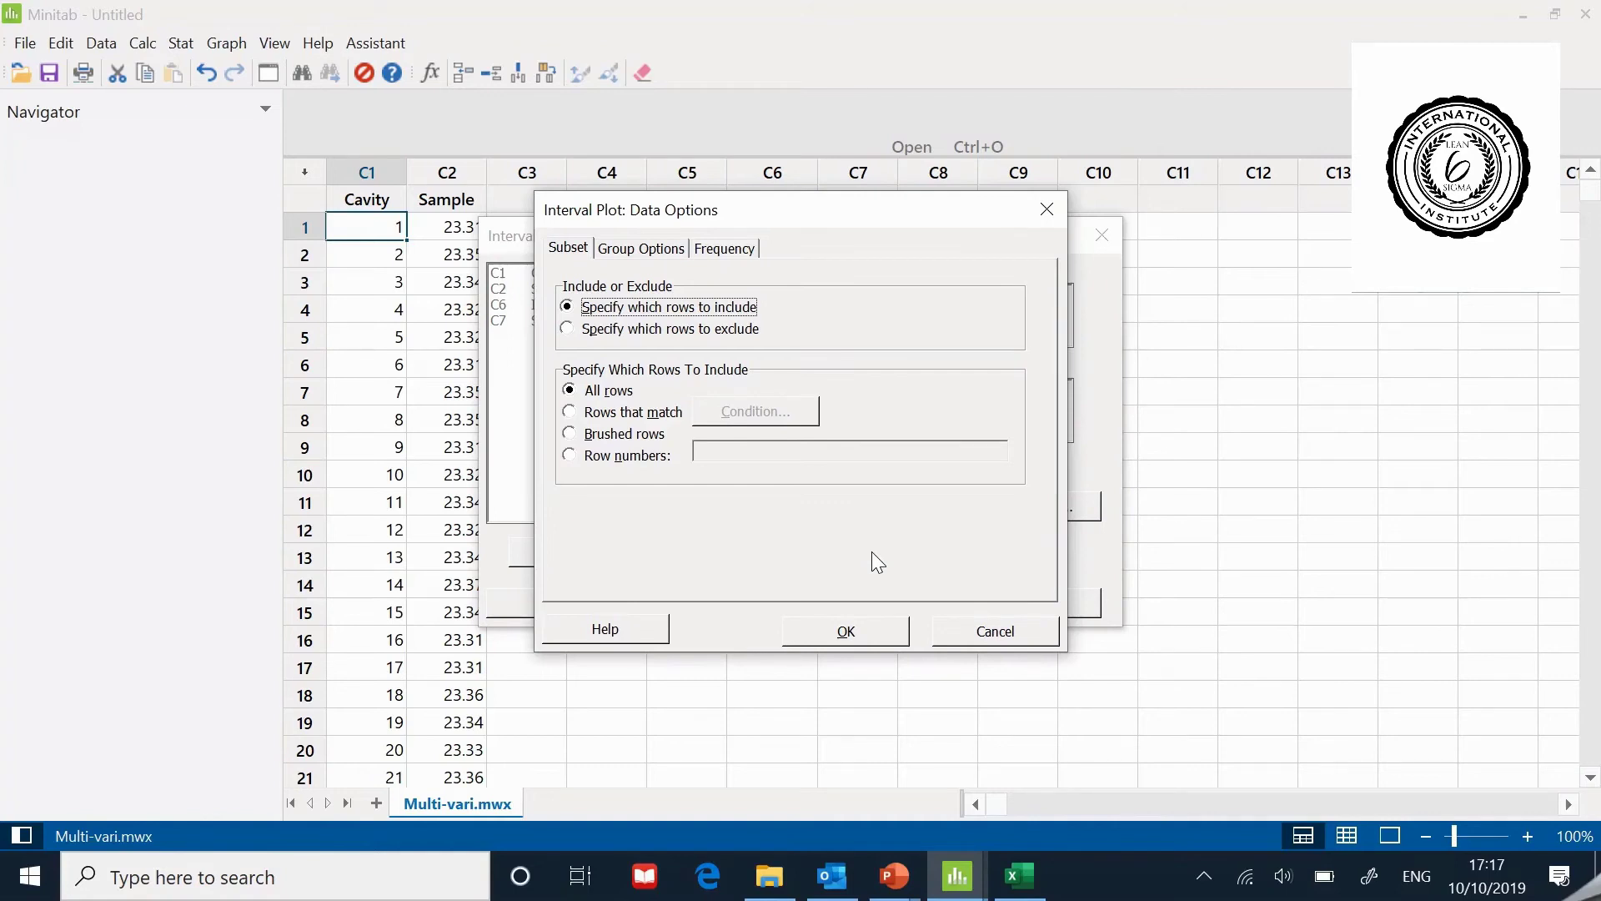
{"action": "left_click", "coordinate": [961, 632]}
{"action": "left_click", "coordinate": [995, 512]}
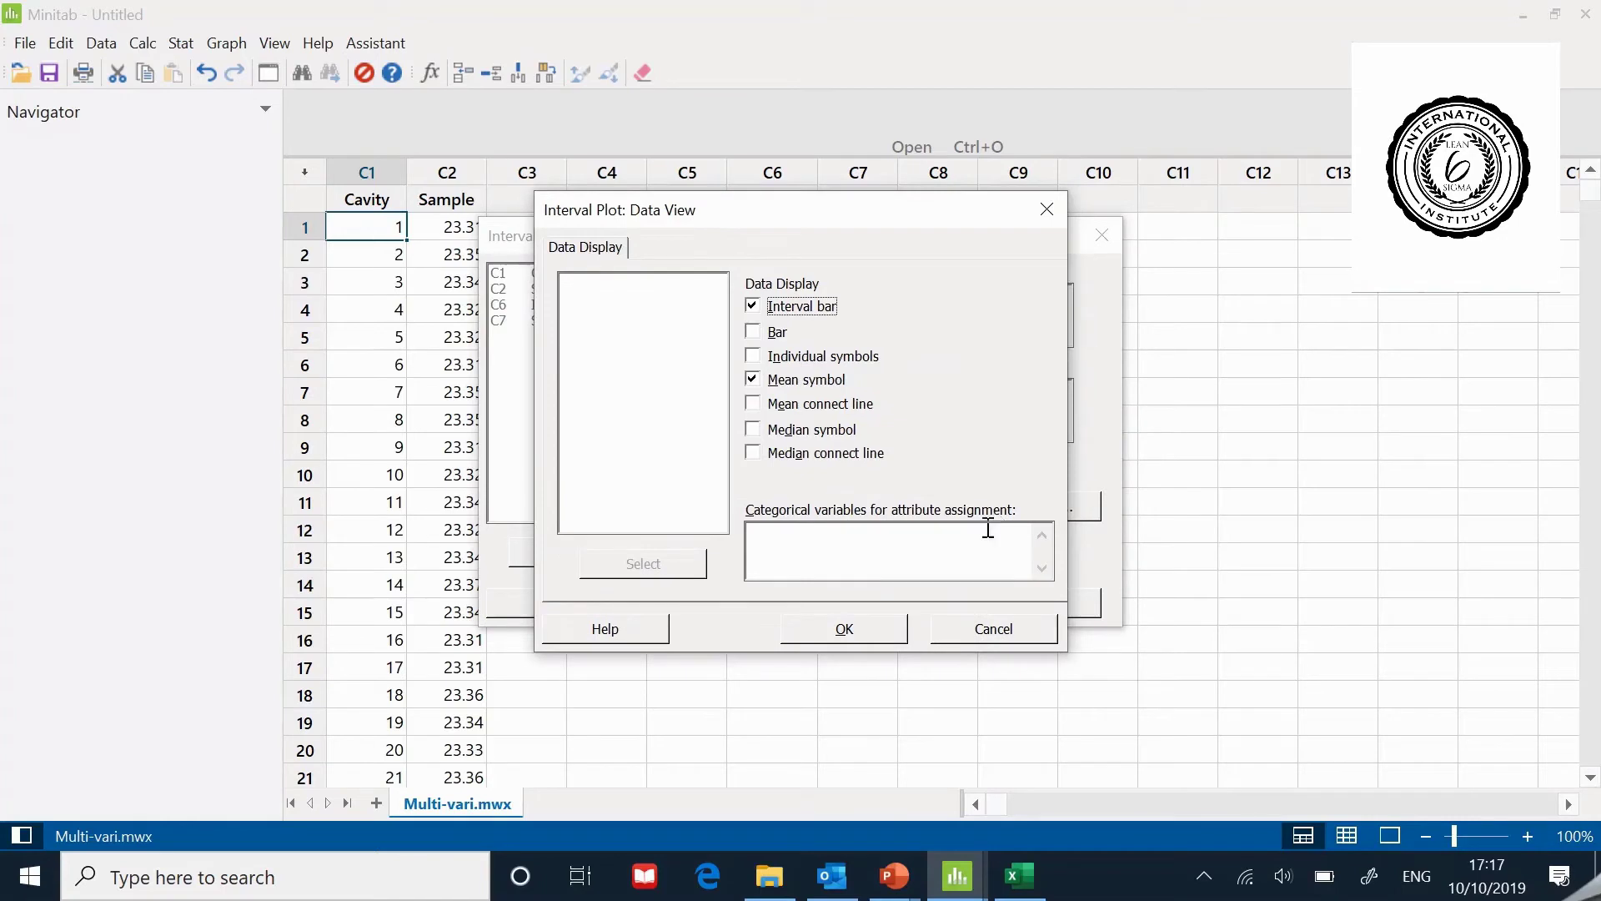
{"action": "left_click", "coordinate": [974, 624]}
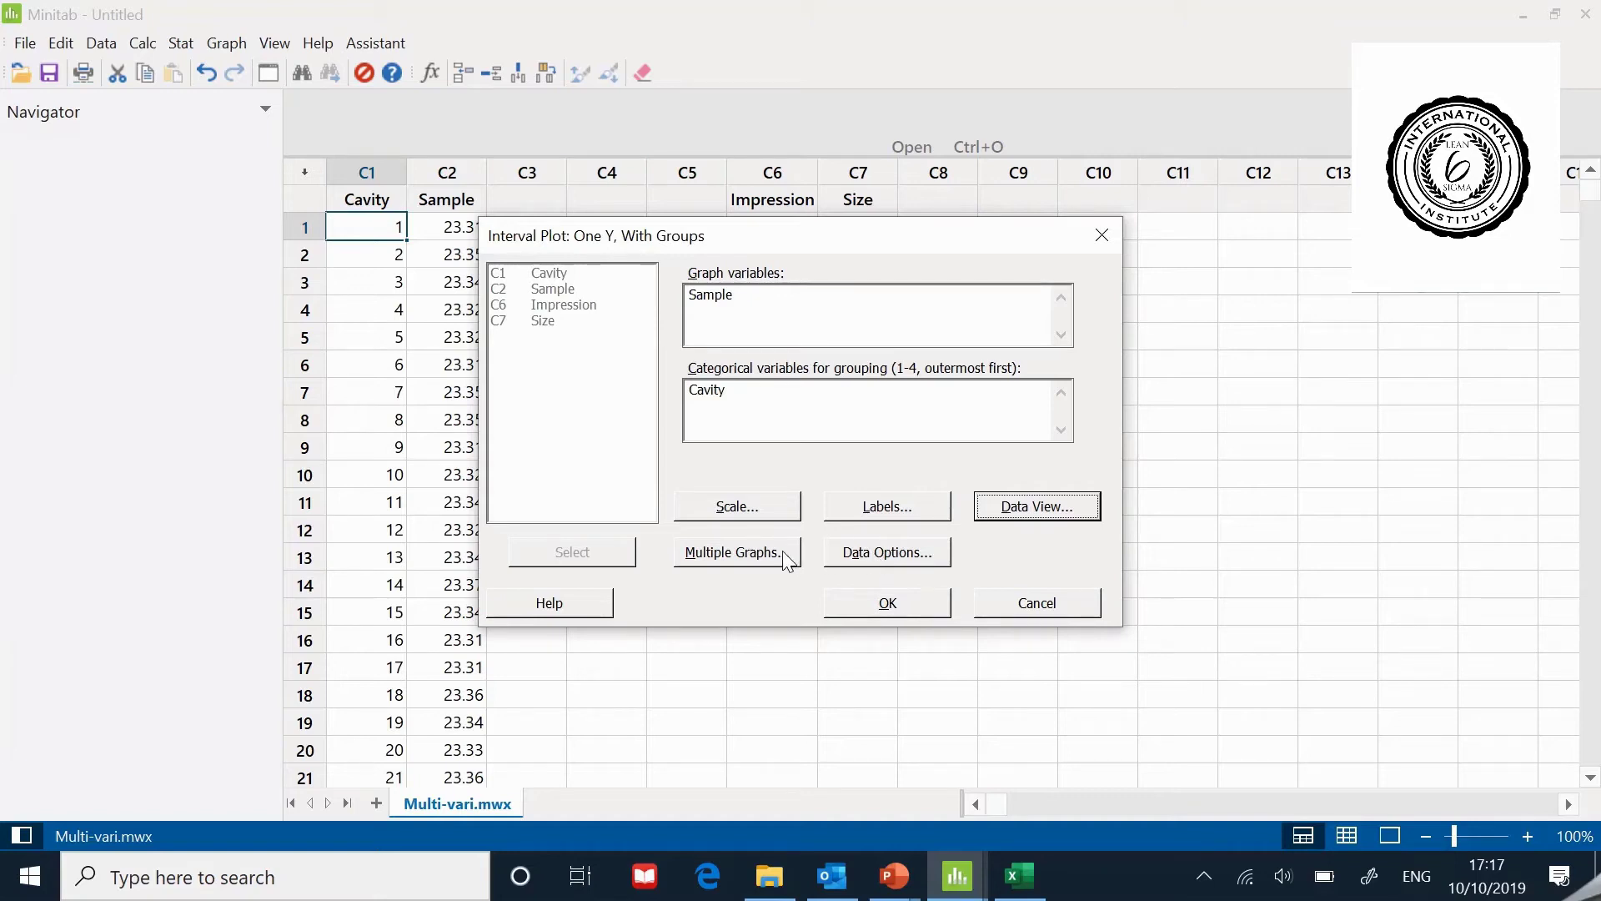
{"action": "left_click", "coordinate": [745, 506]}
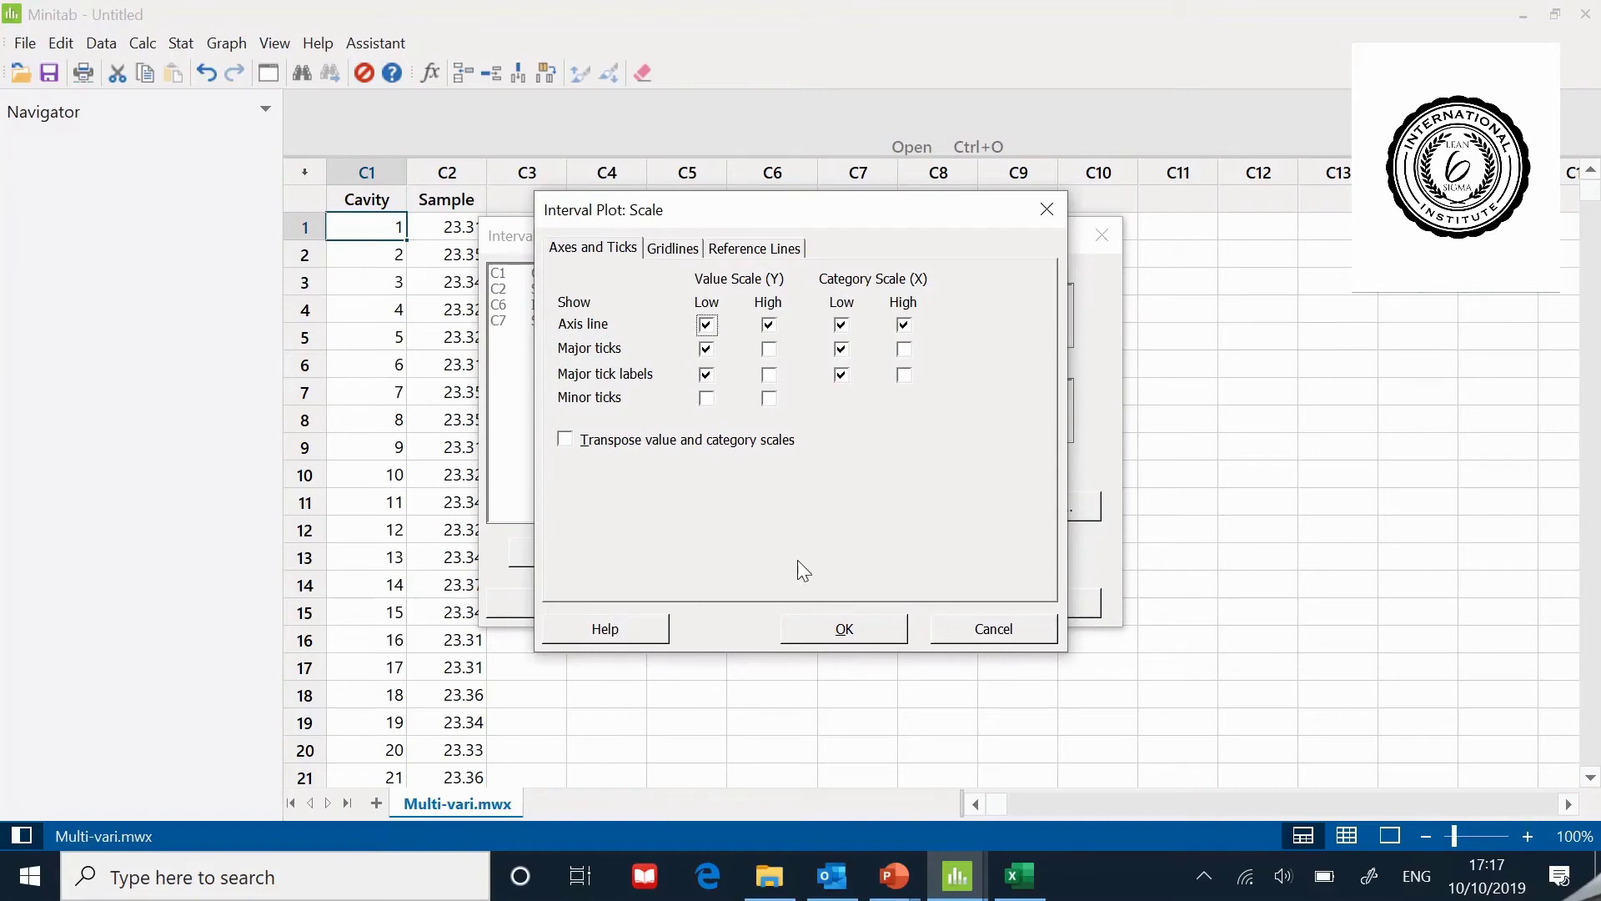
{"action": "left_click", "coordinate": [943, 631]}
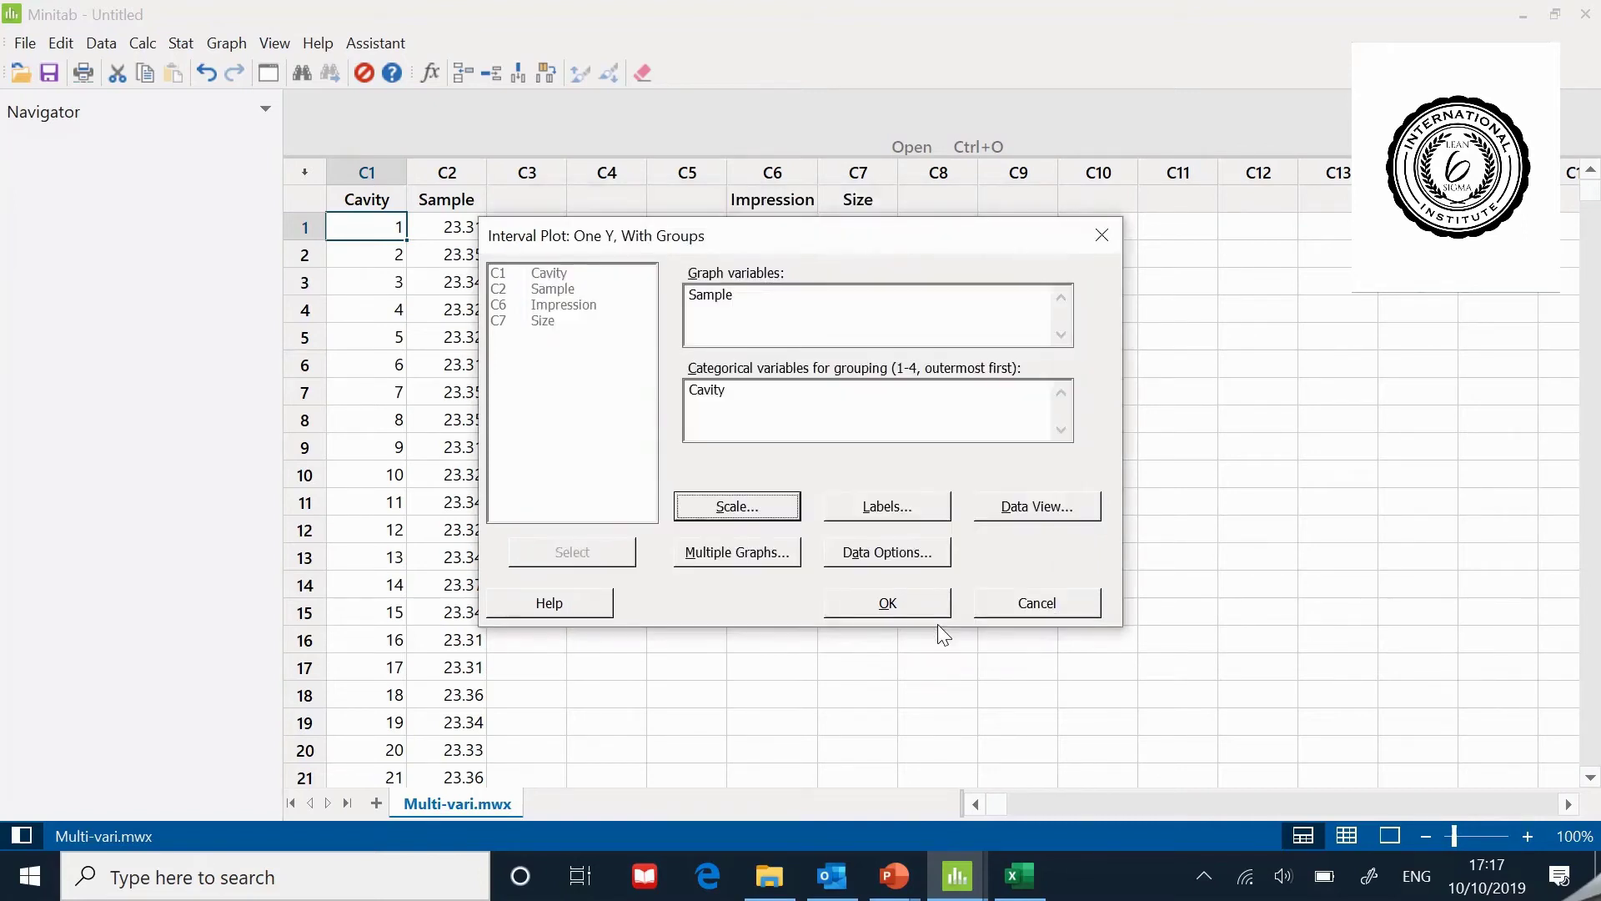
Step: Create the Interval Plot of Sample across cavities 1–25, enlarge its pane, and open it in Edit Graph
{"action": "left_click", "coordinate": [888, 606]}
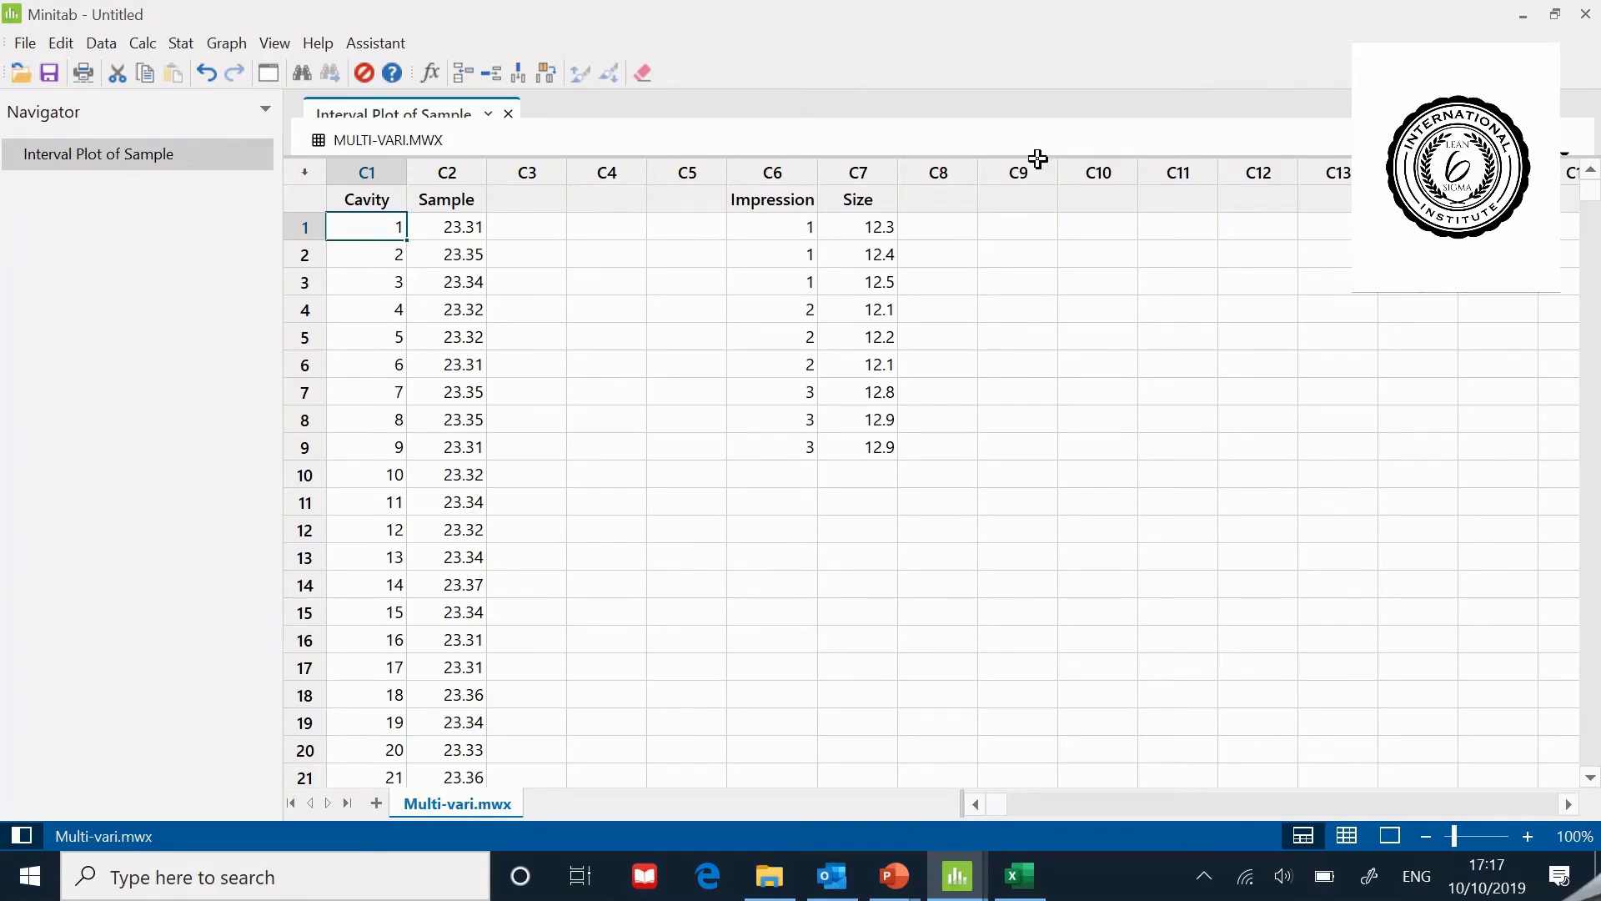
{"action": "left_click_drag", "start_coordinate": [1039, 159], "coordinate": [1037, 593]}
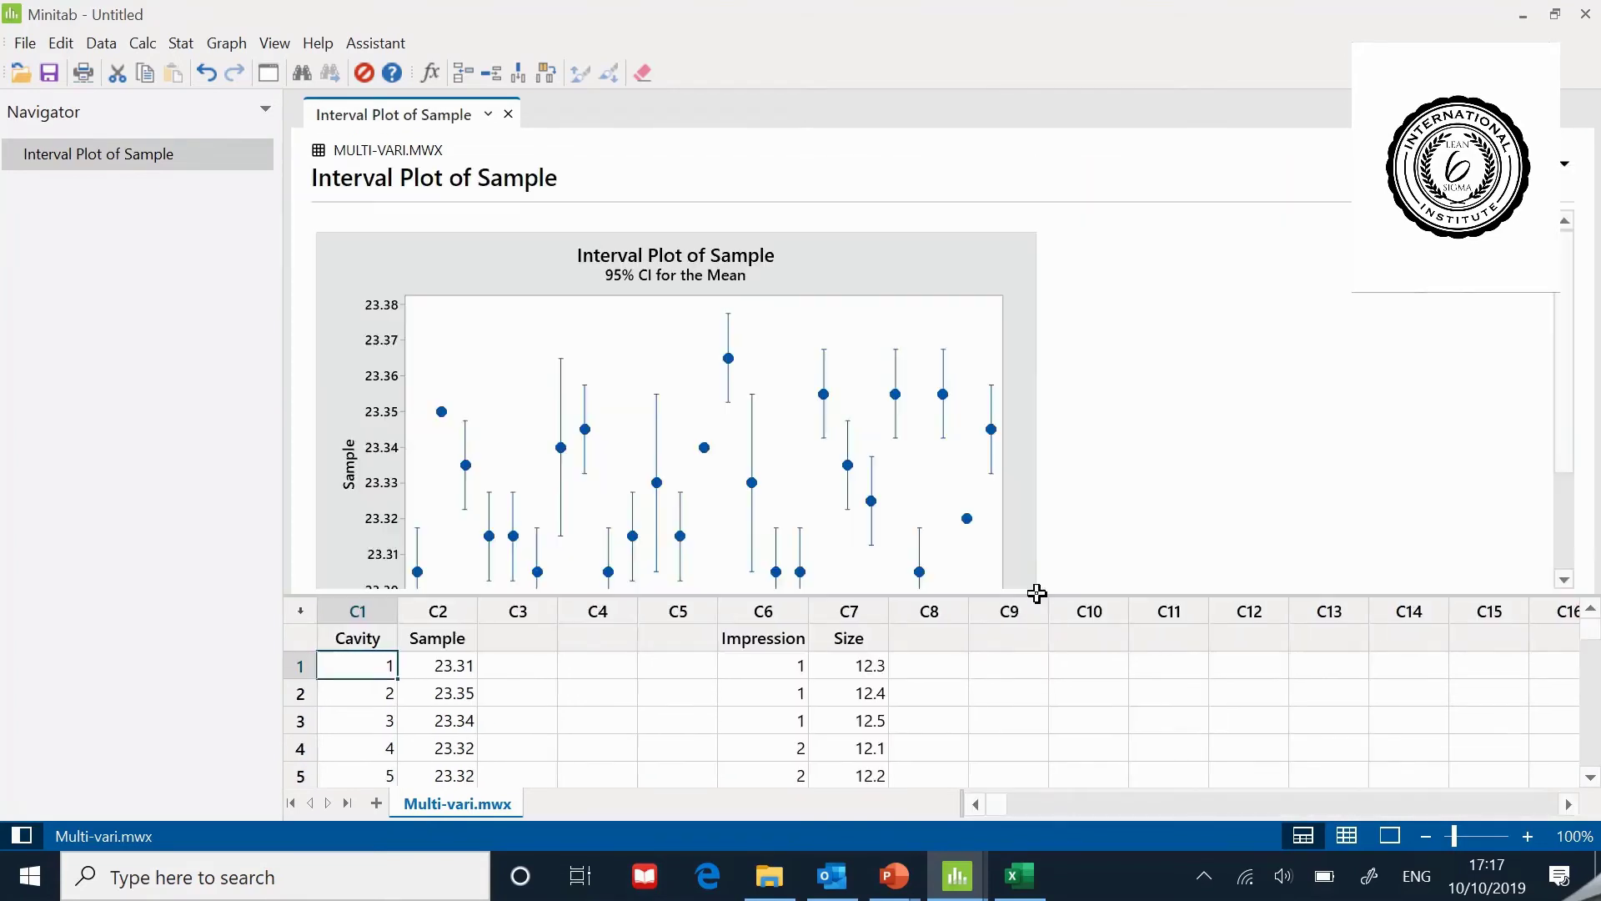
{"action": "double_click", "coordinate": [892, 280]}
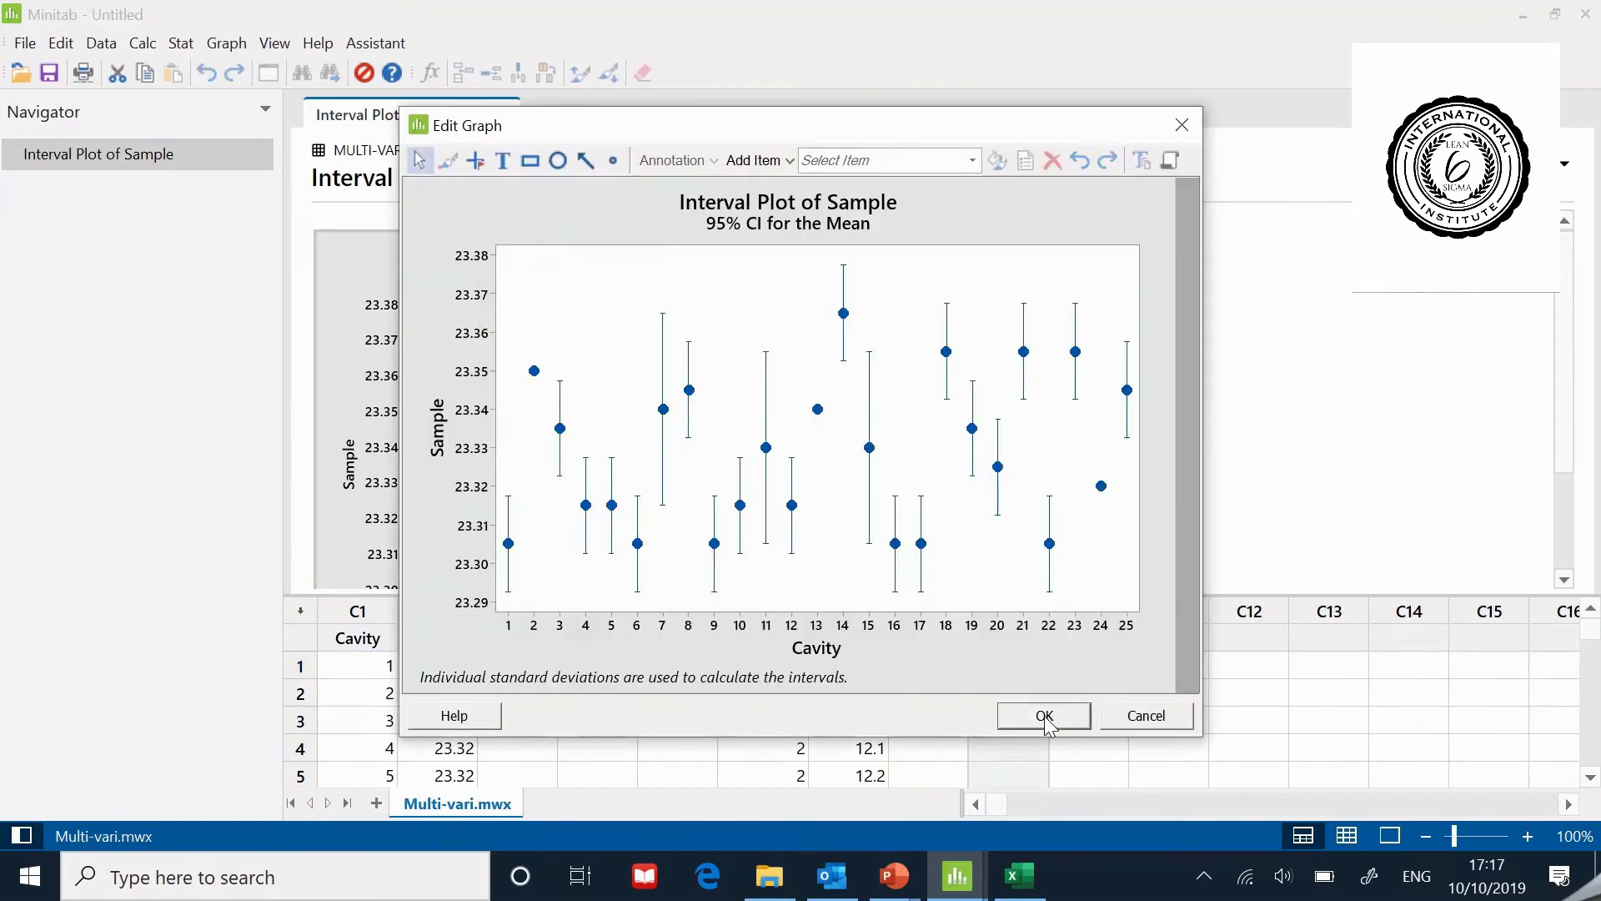